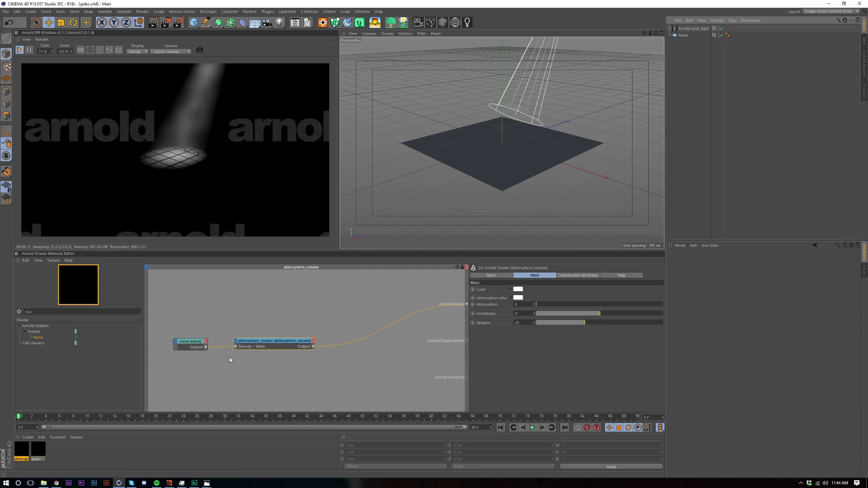
Inspect the gobo's Window-Frame-Silhouette image node, then select the Arnold spot_light to check its filters.
click(27, 438)
mouse_move(68, 389)
mouse_move(116, 392)
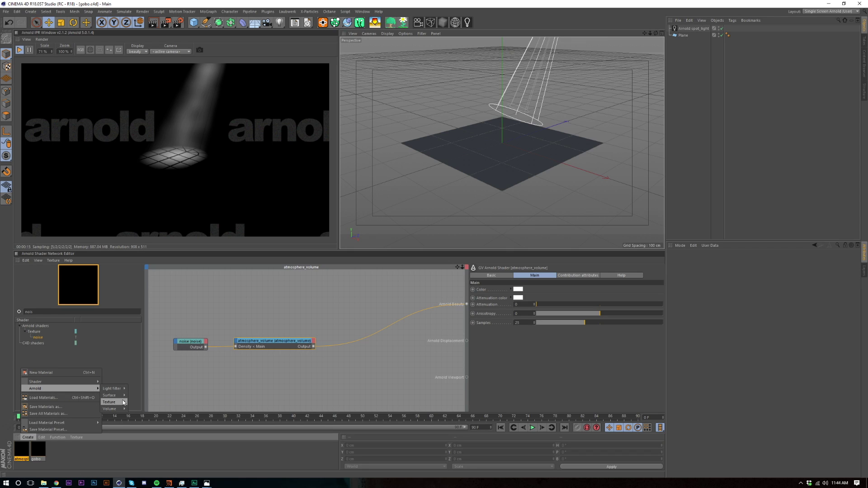
click(137, 399)
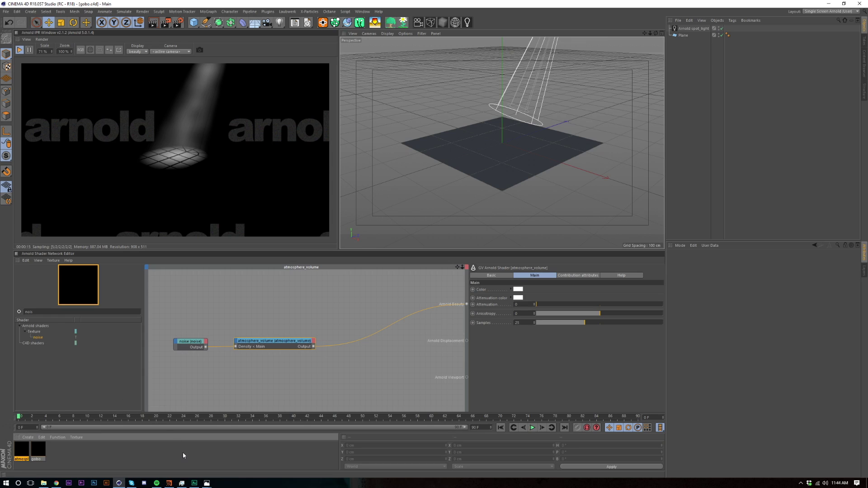
click(220, 355)
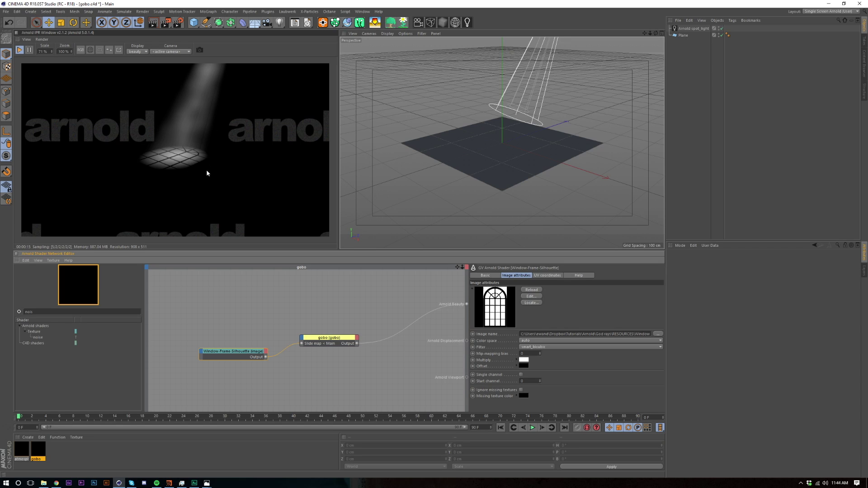
click(693, 28)
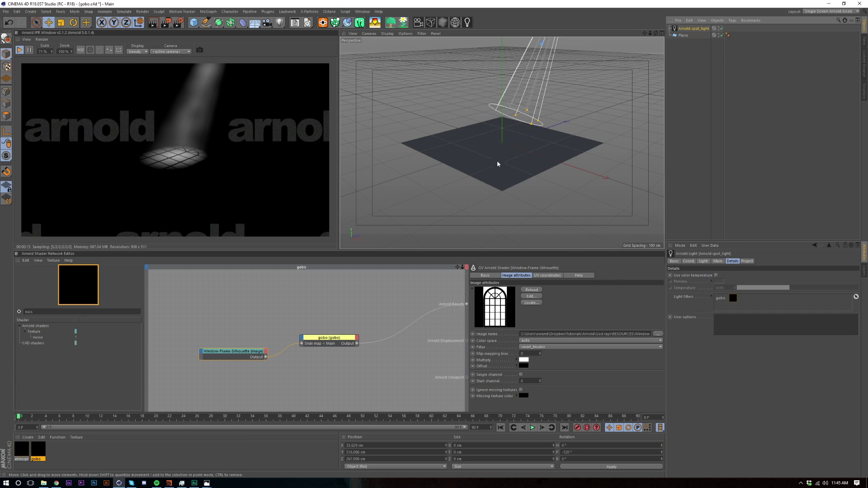
Open Render Settings to check the atmosphere and pick the atmosphere_volume material.
click(179, 22)
drag(551, 177, 505, 174)
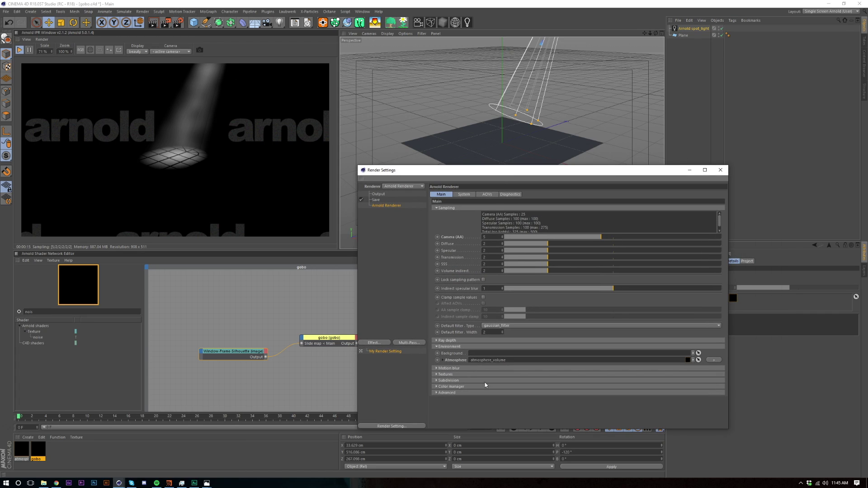
click(27, 437)
mouse_move(86, 389)
mouse_move(114, 392)
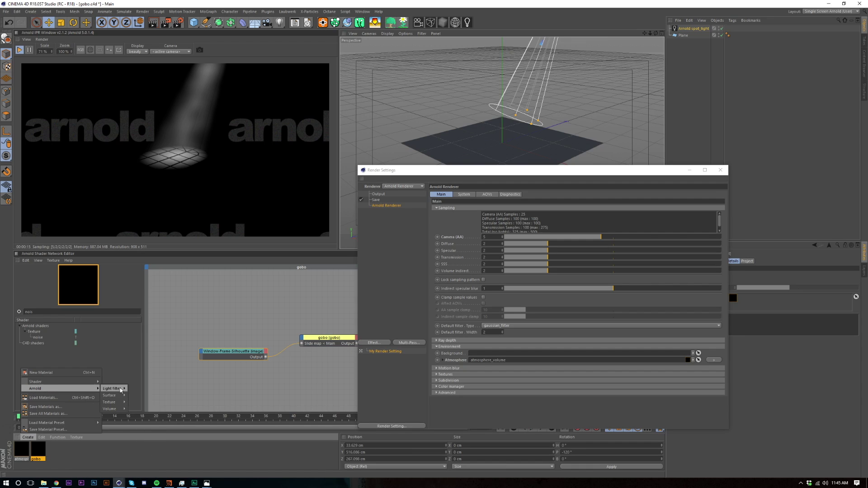
mouse_move(145, 409)
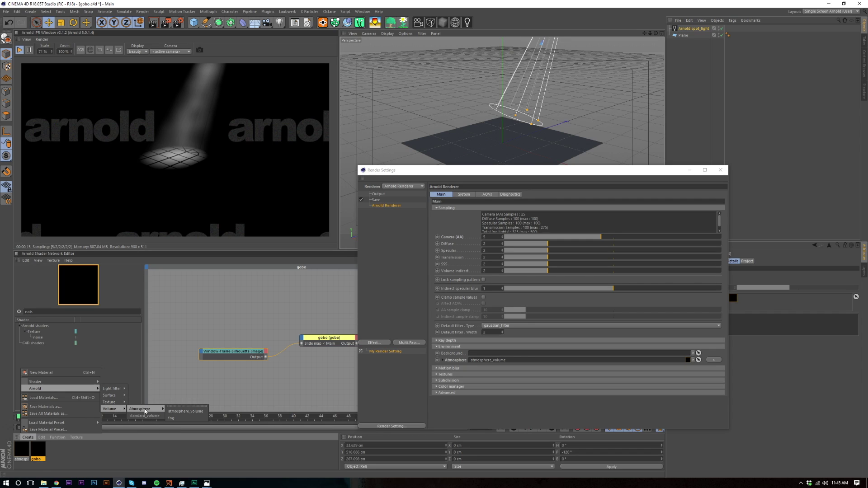
click(182, 411)
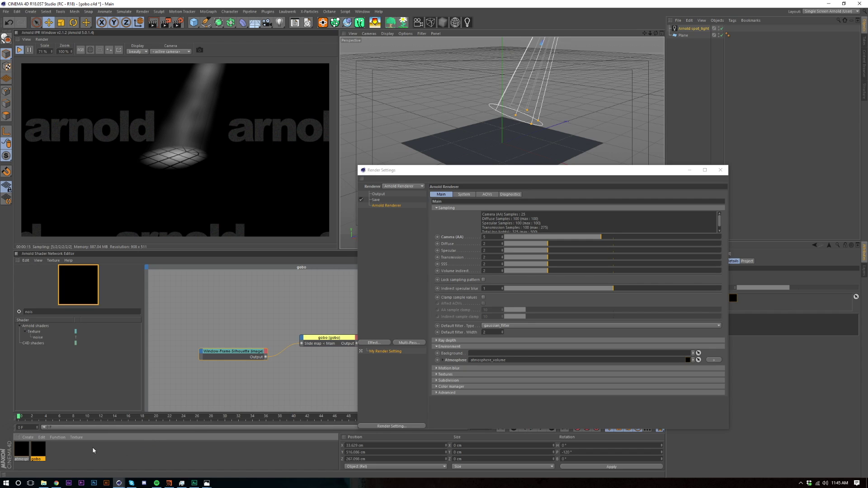
Show the atmosphere_volume's noise shader network and close Render Settings.
click(22, 452)
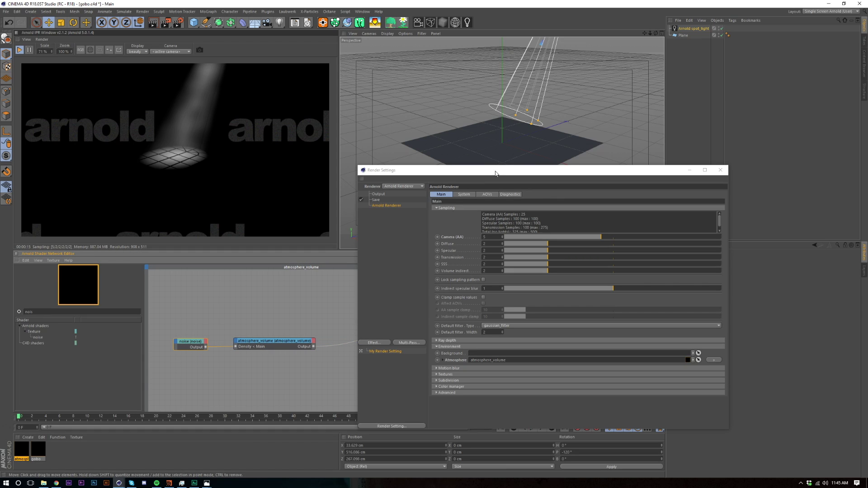
drag(495, 173, 692, 320)
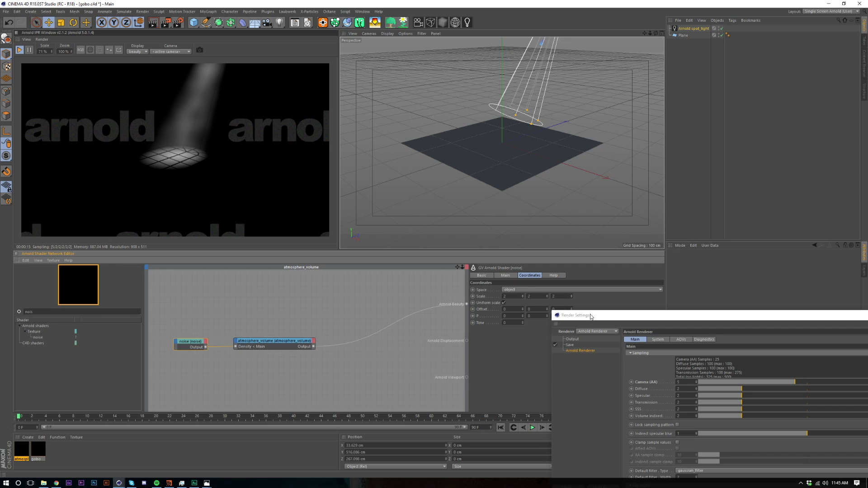
drag(616, 321, 551, 32)
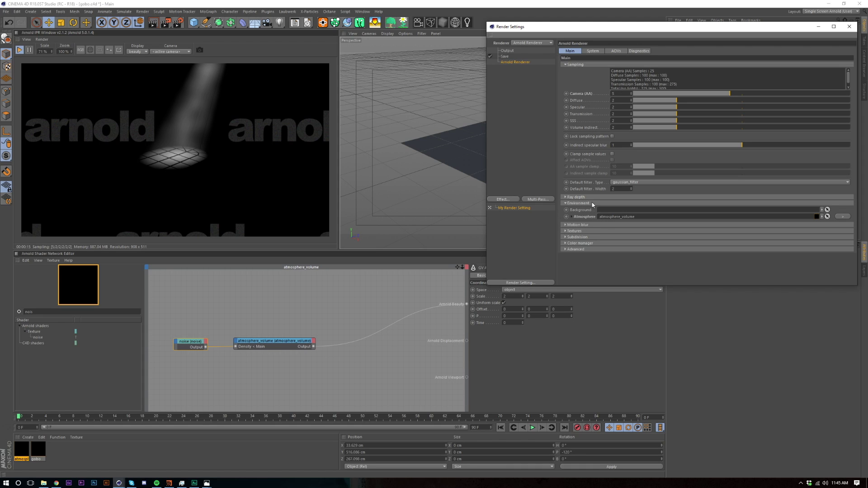
key(Escape)
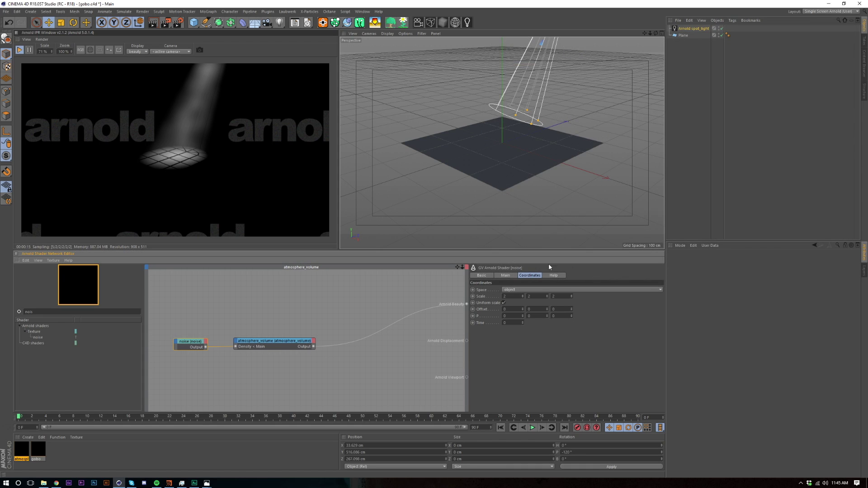
Add an Arnold Sky with Intensity 0.32 and physical_sky type, then deselect it.
click(457, 23)
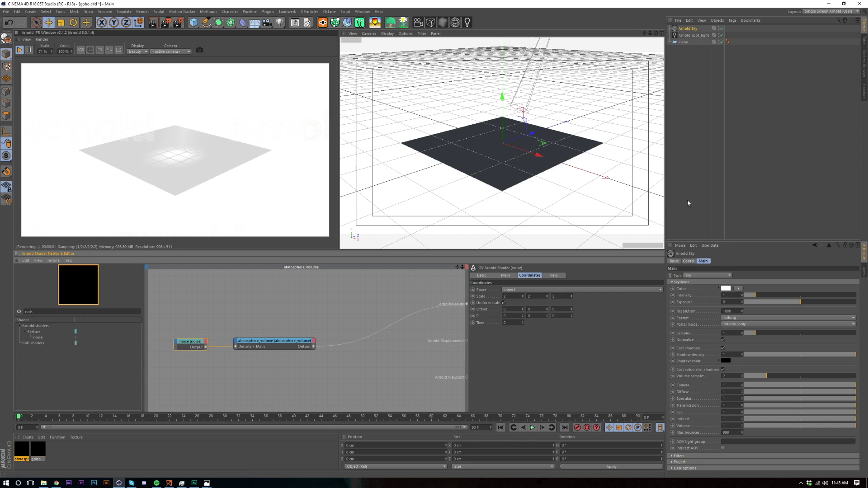
drag(750, 297, 747, 297)
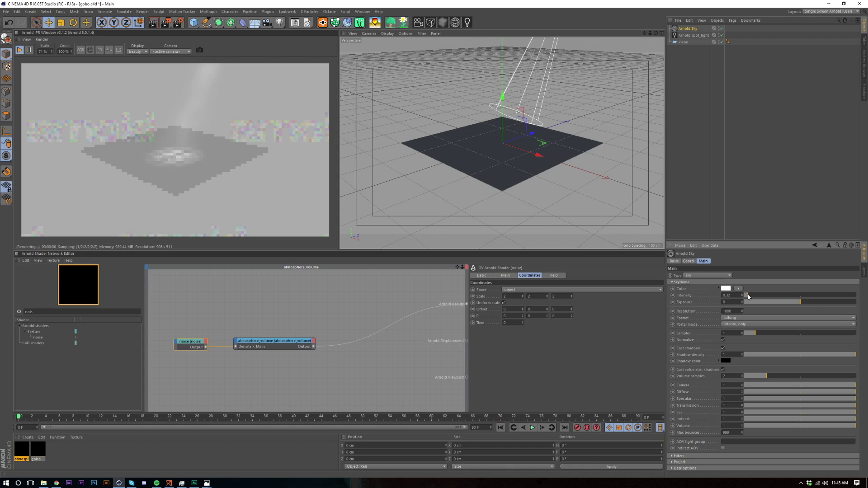
click(710, 276)
click(706, 282)
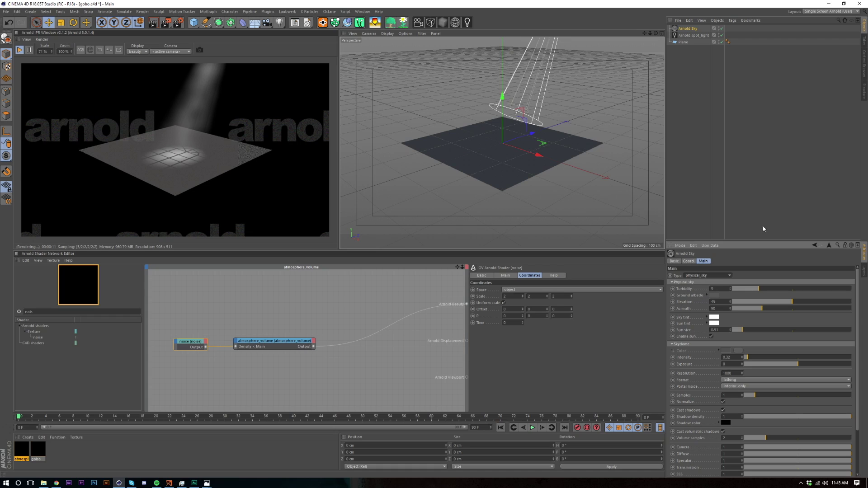
click(741, 183)
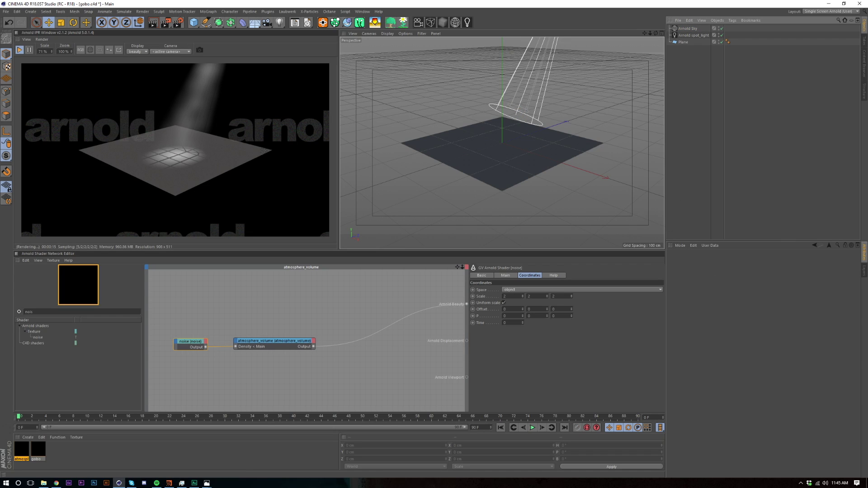
key(alt+Tab)
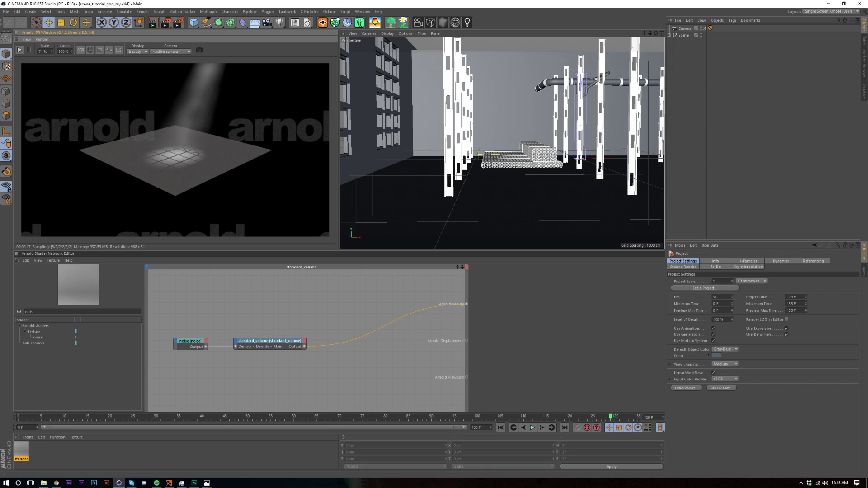
Add an Arnold Sky to the warehouse scene from the C4DtoA plugin menu.
key(alt+Tab)
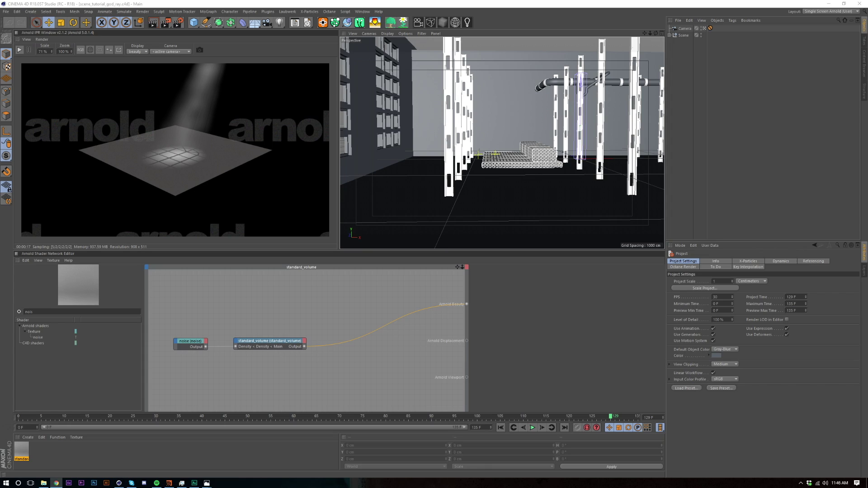
click(267, 11)
mouse_move(280, 39)
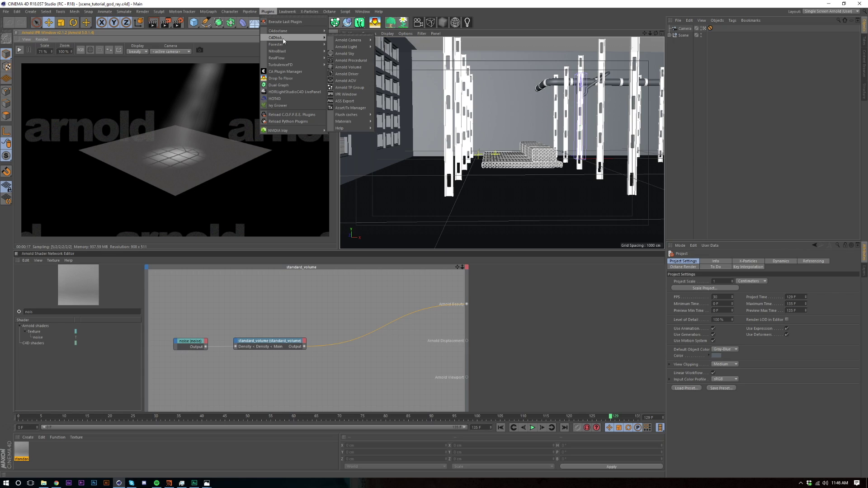
click(271, 12)
click(273, 12)
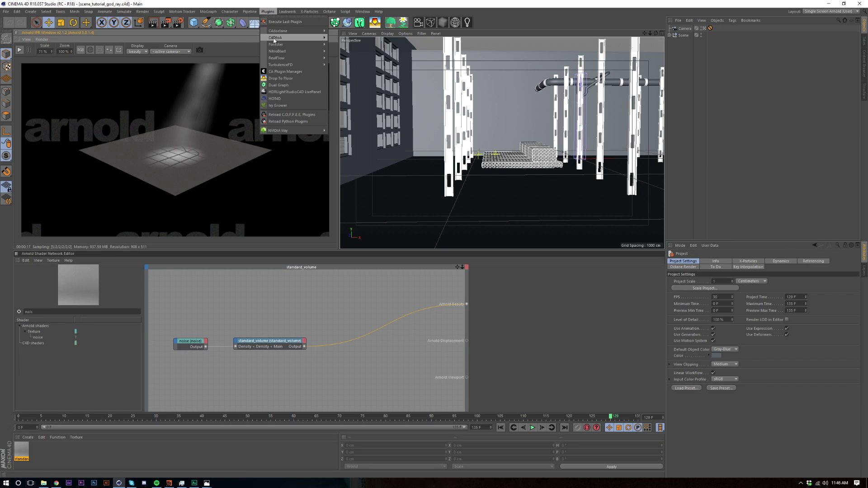
mouse_move(294, 38)
click(346, 54)
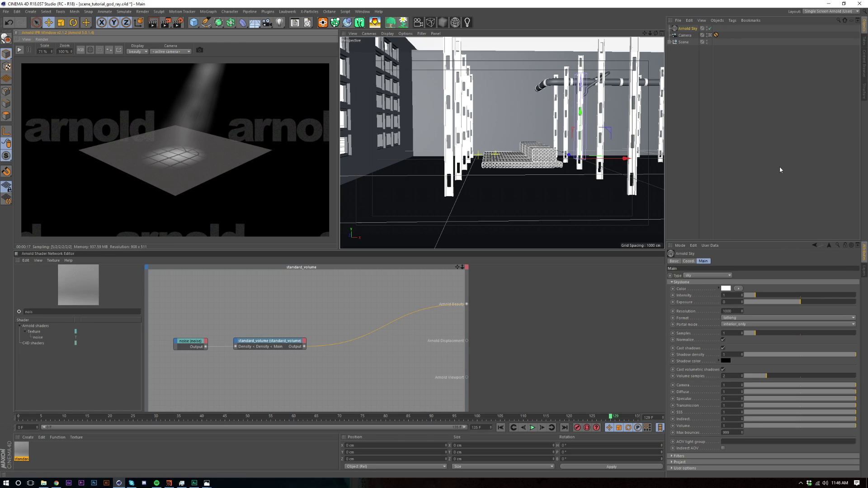
Start the interactive Arnold render and set the sky type to physical_sky.
click(20, 49)
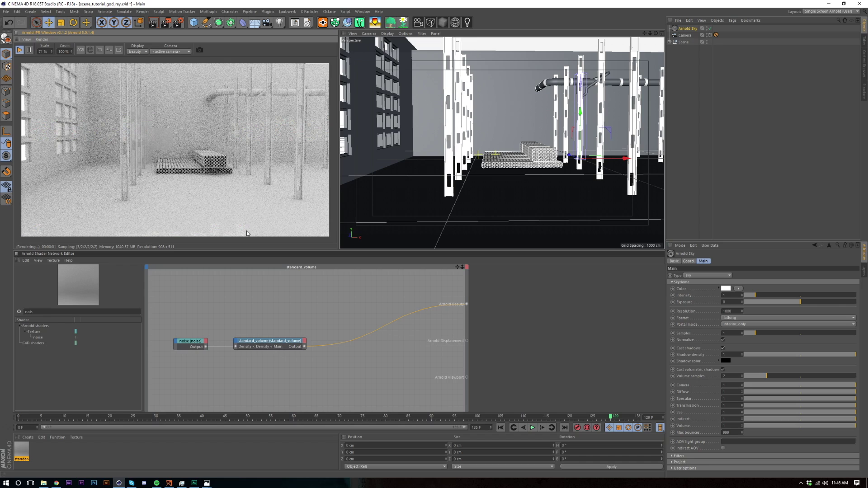
click(704, 276)
click(697, 291)
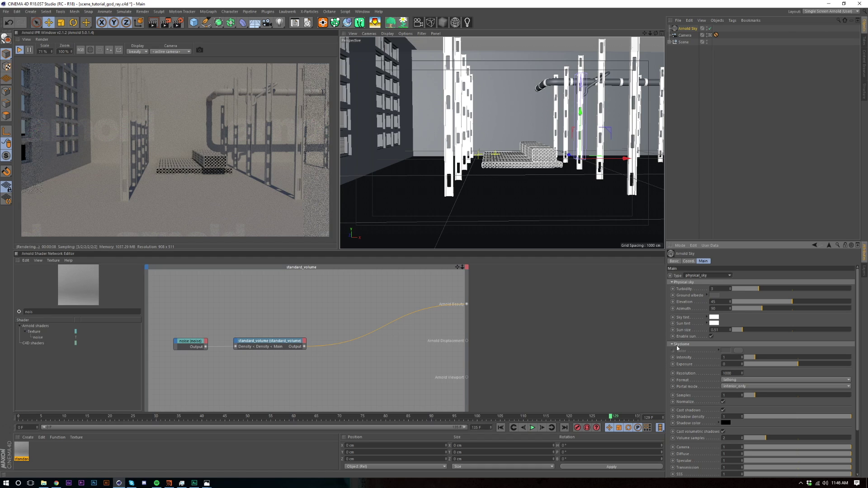
Rotate the Arnold Sky to -90° heading and about 20° pitch.
click(688, 261)
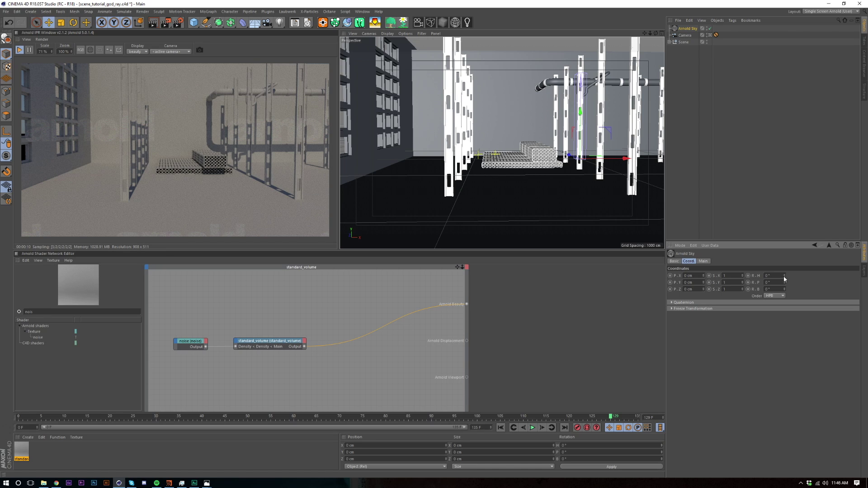
drag(785, 275, 750, 275)
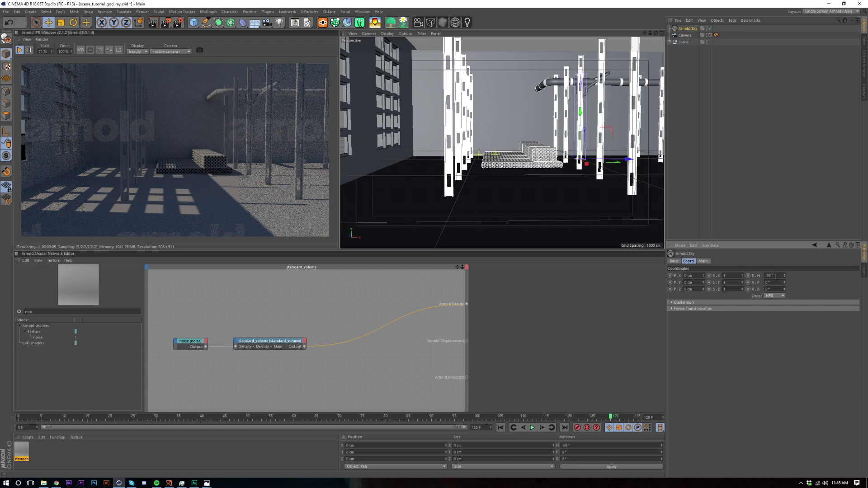
click(772, 277)
text(-90)
key(Tab)
text(15)
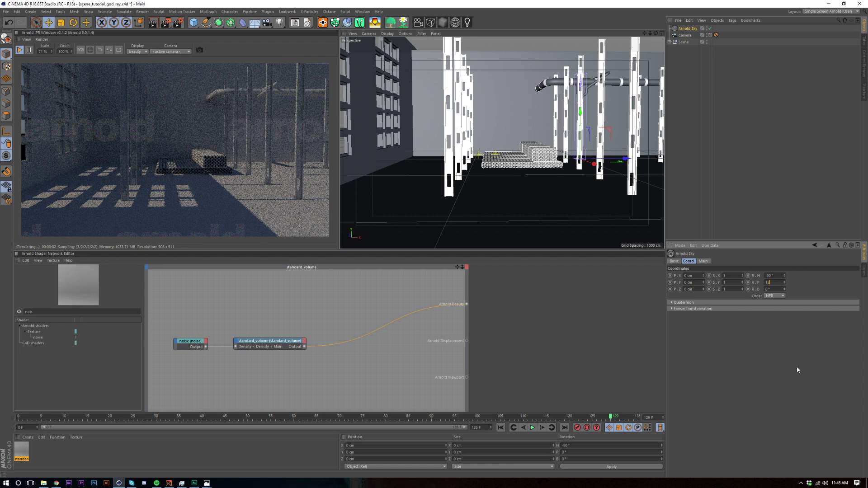
key(Return)
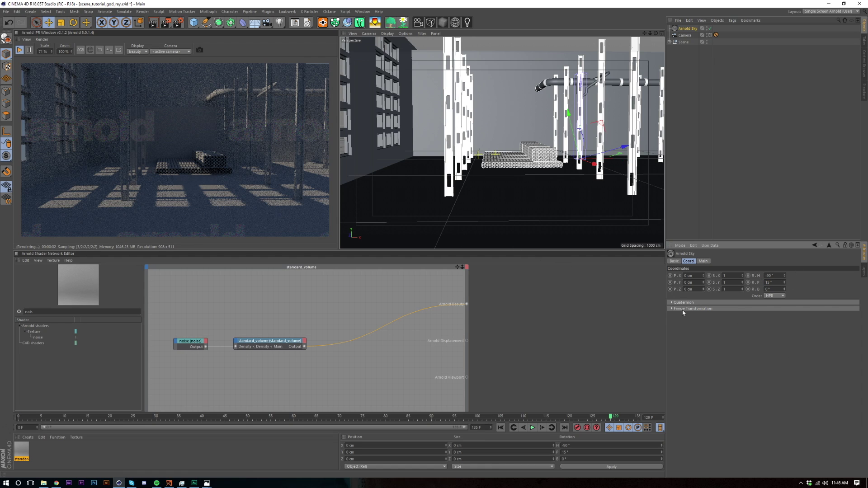
mouse_move(785, 284)
mouse_down()
mouse_move(784, 275)
mouse_move(785, 286)
mouse_up()
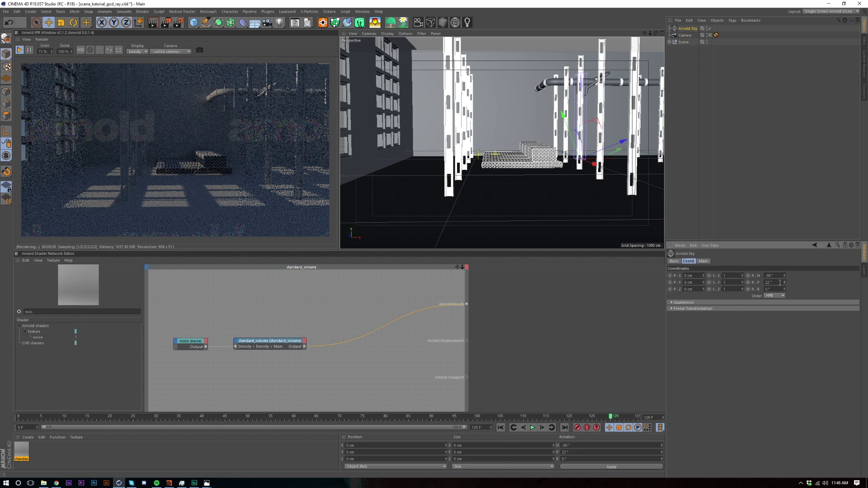
click(703, 261)
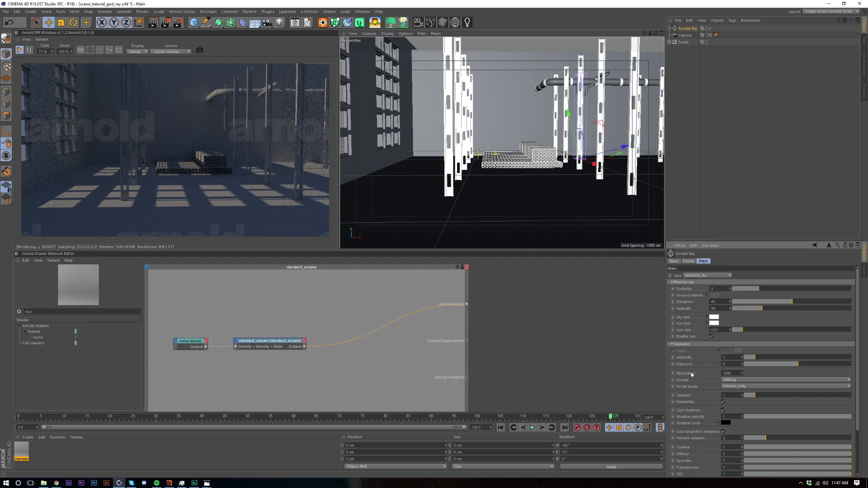
Lower the sun elevation to about 31°, undoing an azimuth change to keep it at 90°.
drag(786, 304, 774, 301)
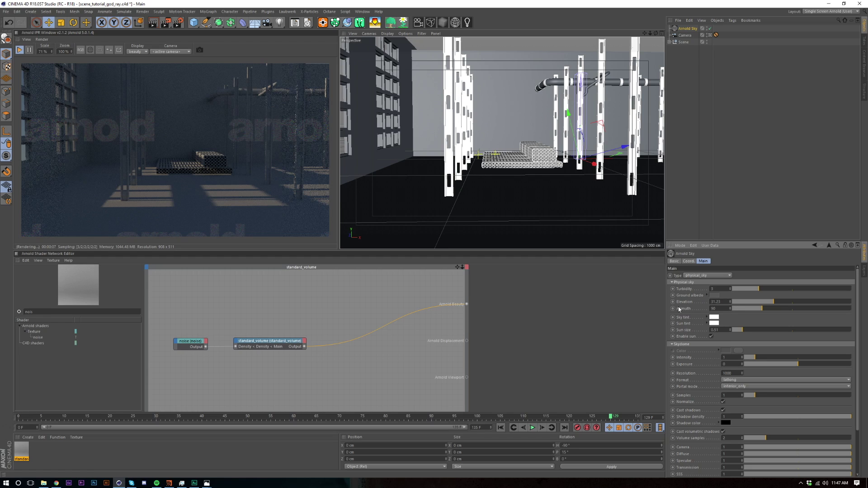
drag(761, 310, 781, 308)
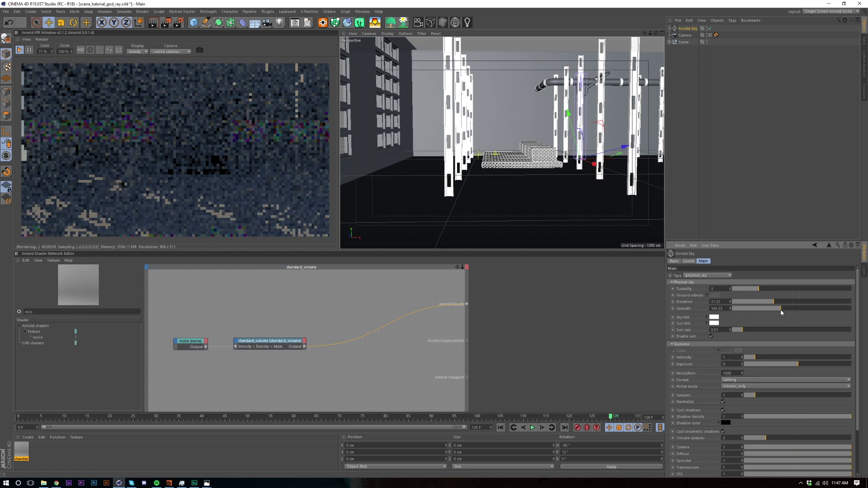
key(ctrl+z)
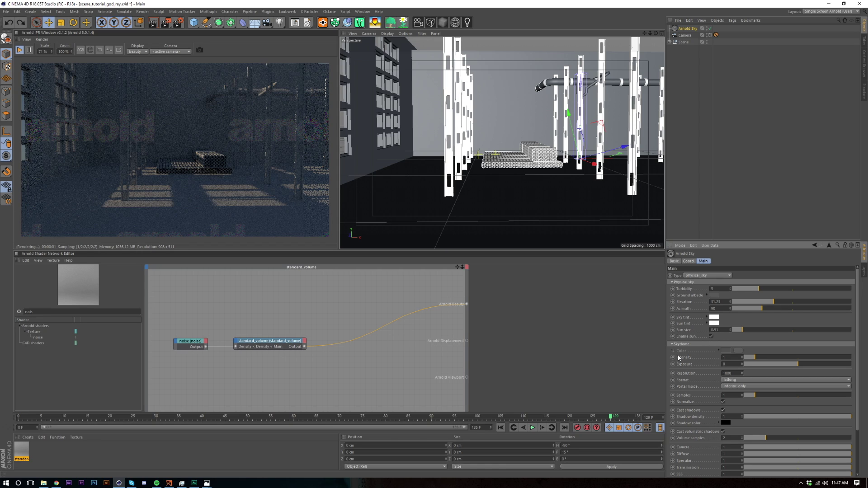
Darken the Arnold Sky's sky tint to a grey of about 63% value.
click(714, 319)
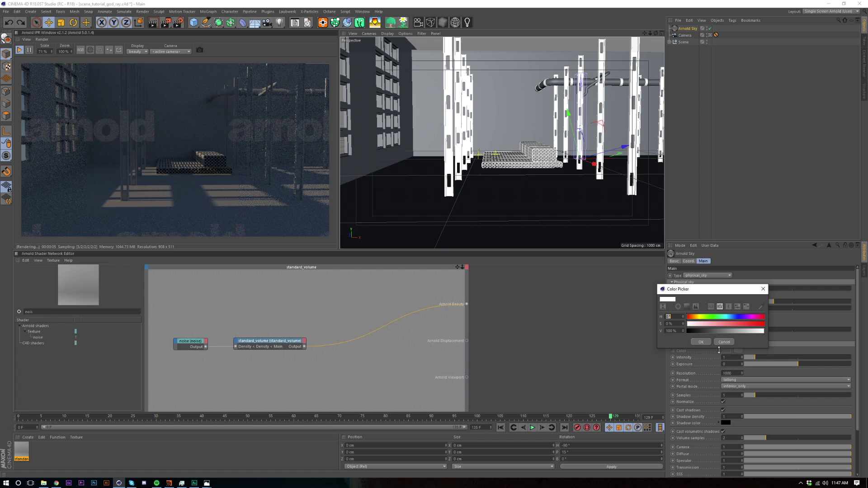
click(729, 334)
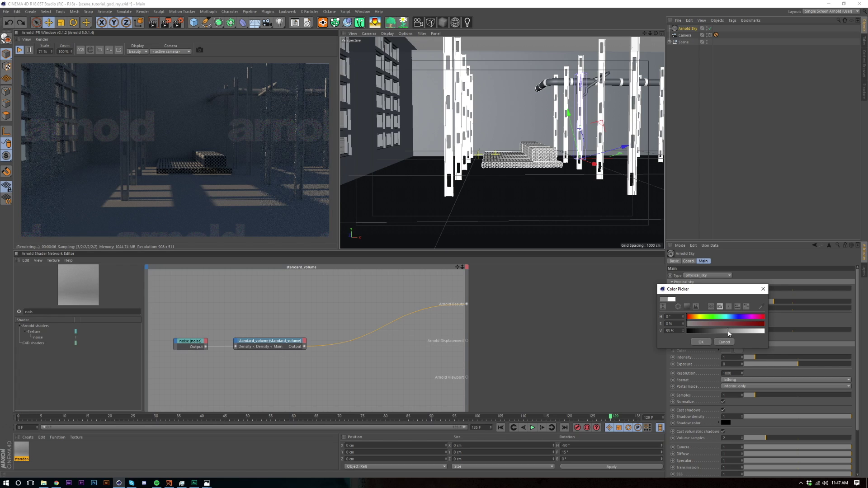
click(702, 342)
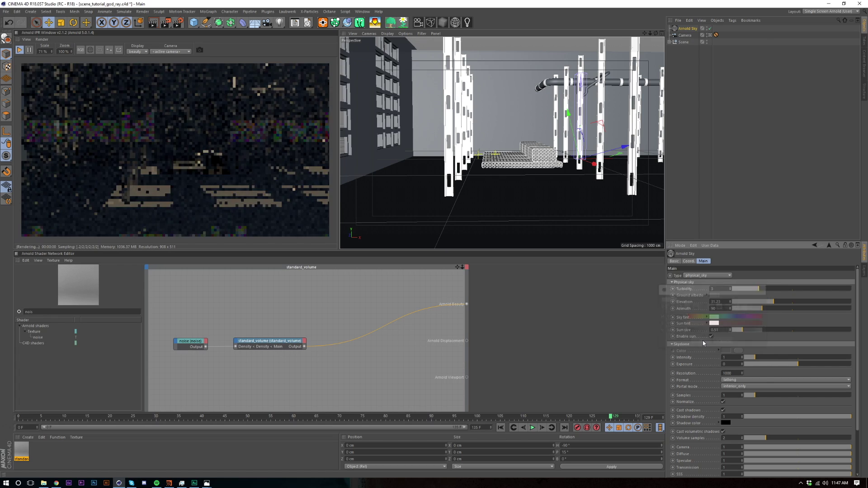
click(714, 317)
drag(732, 330, 739, 330)
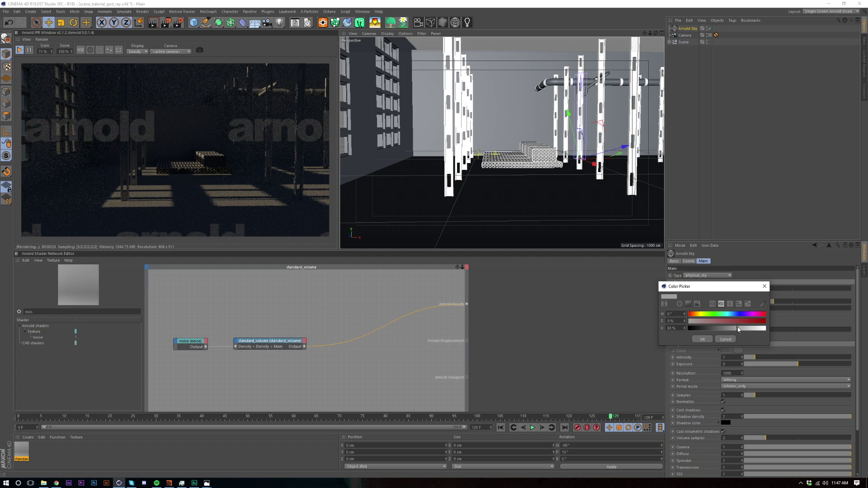
click(704, 339)
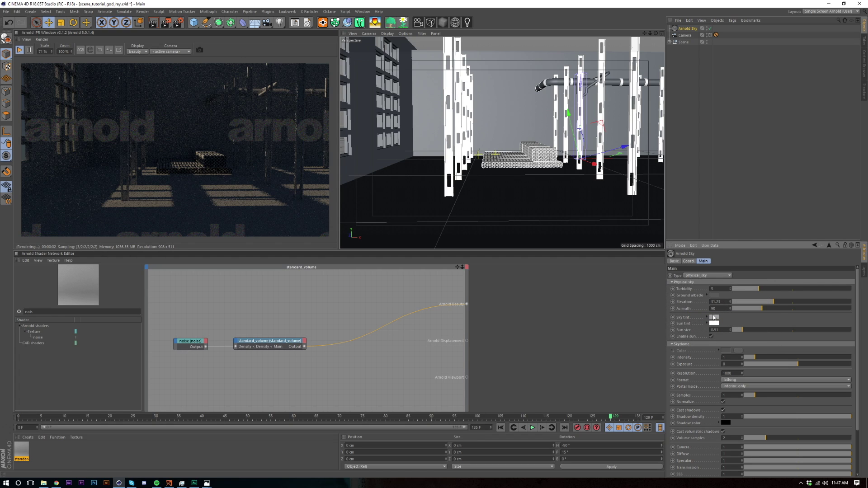
click(714, 317)
click(705, 342)
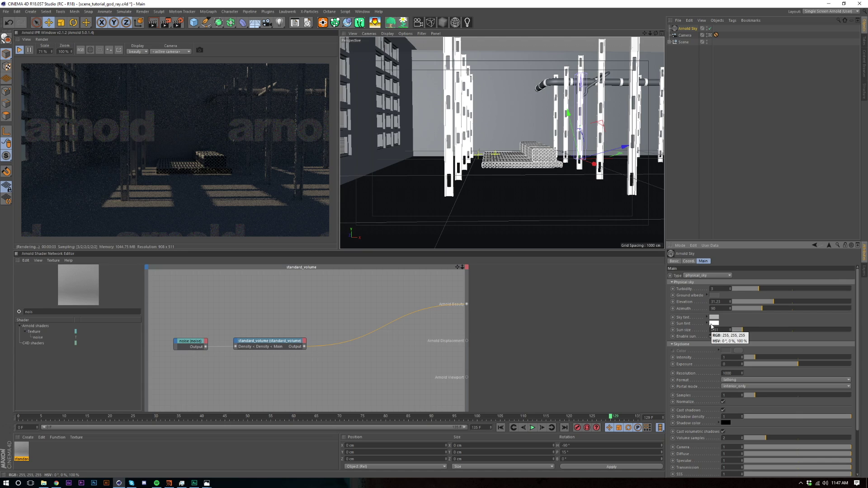
Give the sun tint a pale orange with hue 17° and saturation 26%, then deselect the sky.
click(714, 323)
click(689, 324)
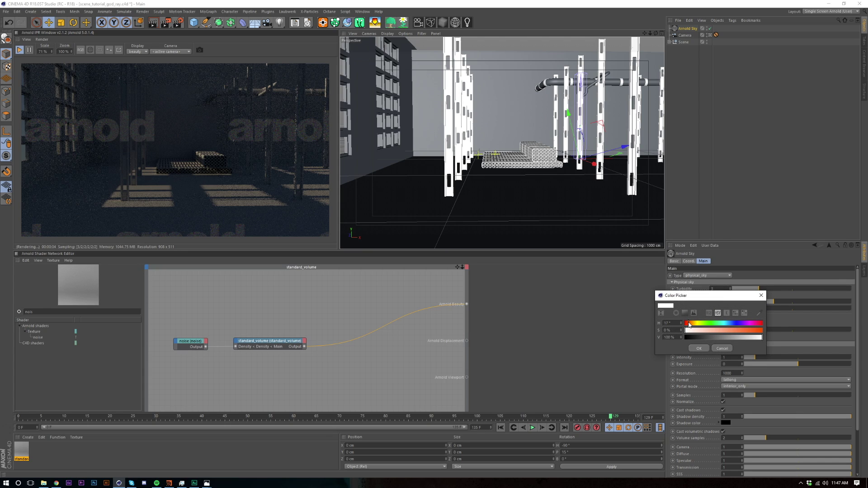
drag(696, 331, 708, 332)
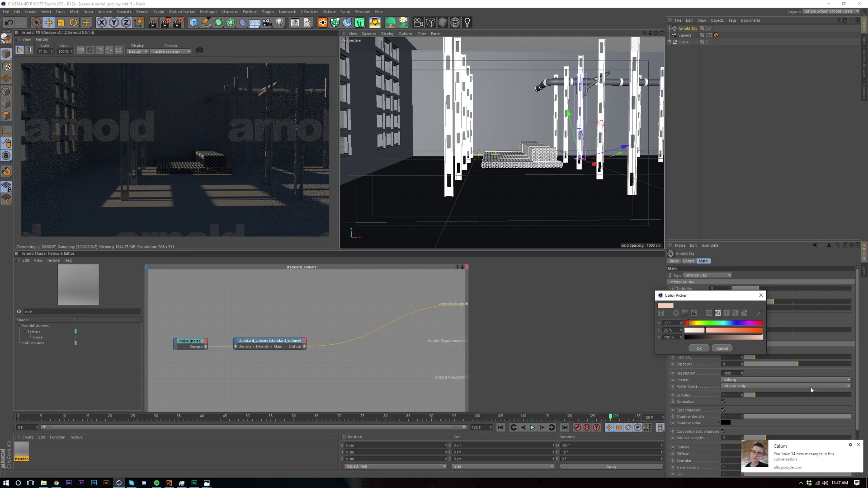
click(699, 349)
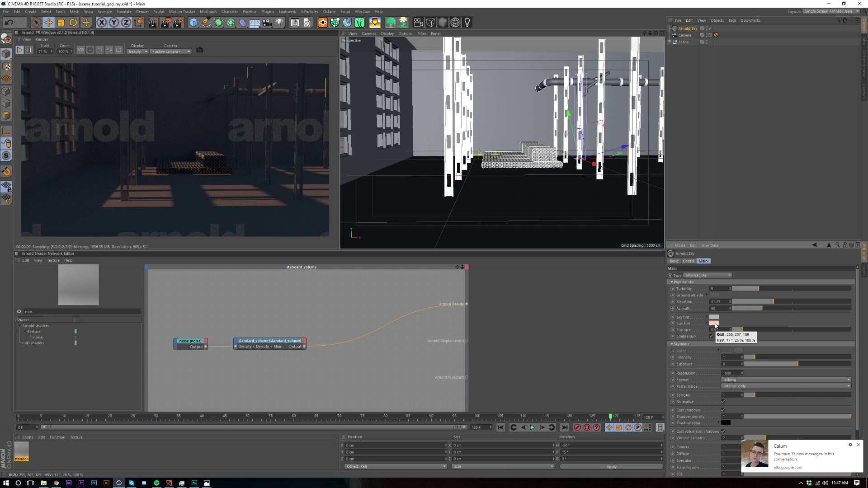
click(714, 324)
click(703, 347)
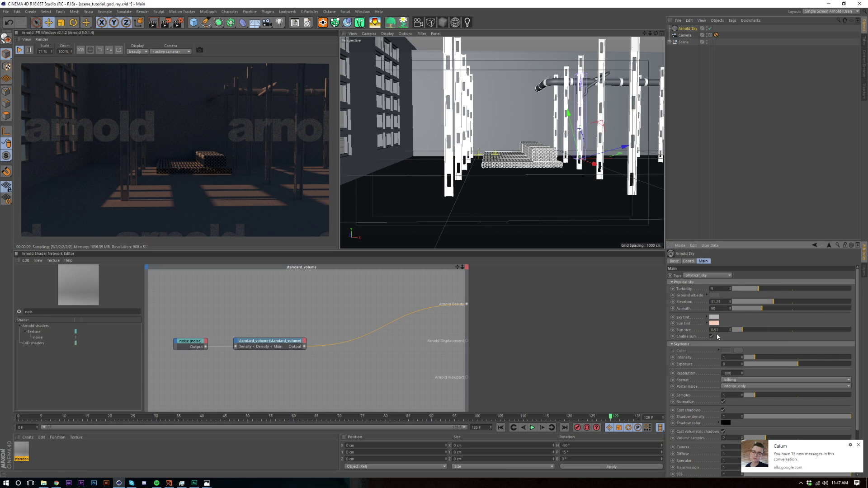
click(719, 326)
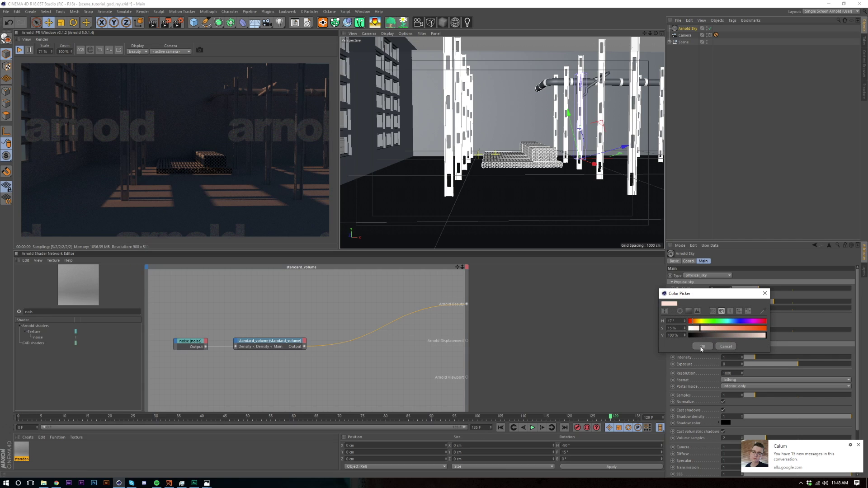
click(703, 346)
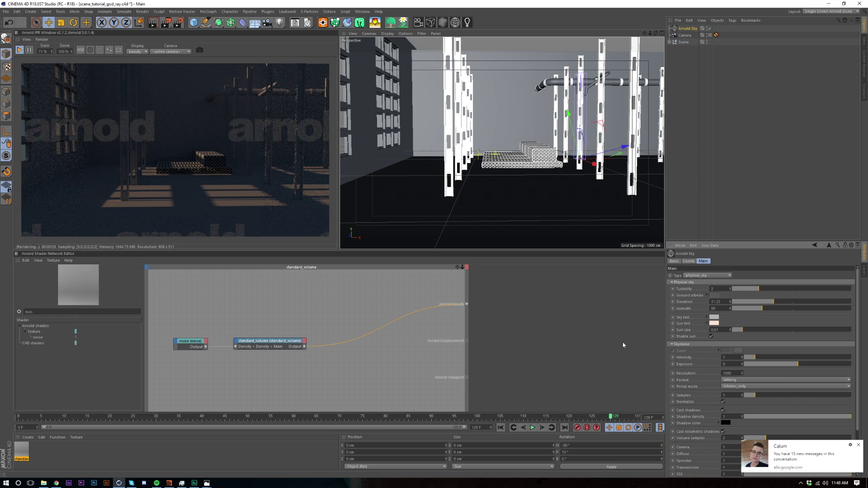
click(794, 167)
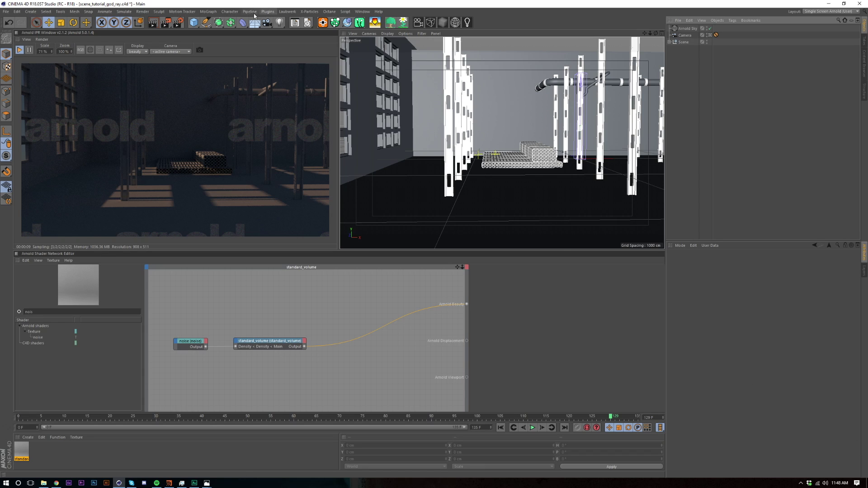
Switch the renderer to Arnold Renderer in Render Settings.
click(175, 24)
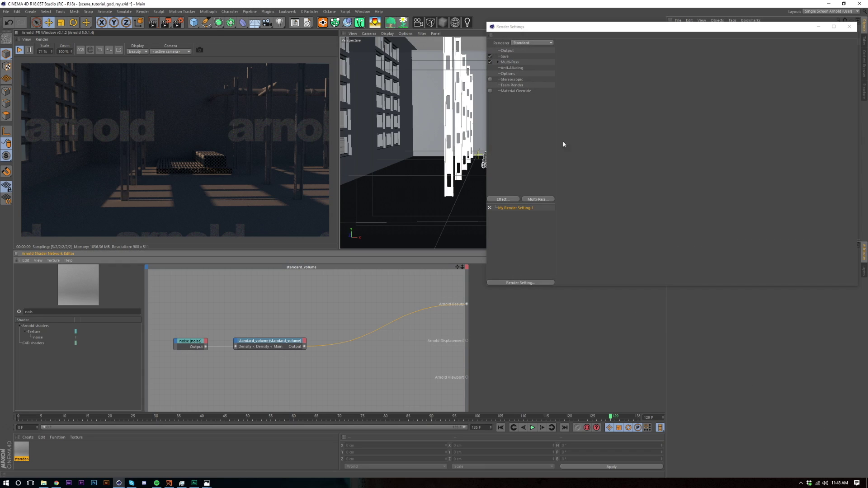
click(535, 43)
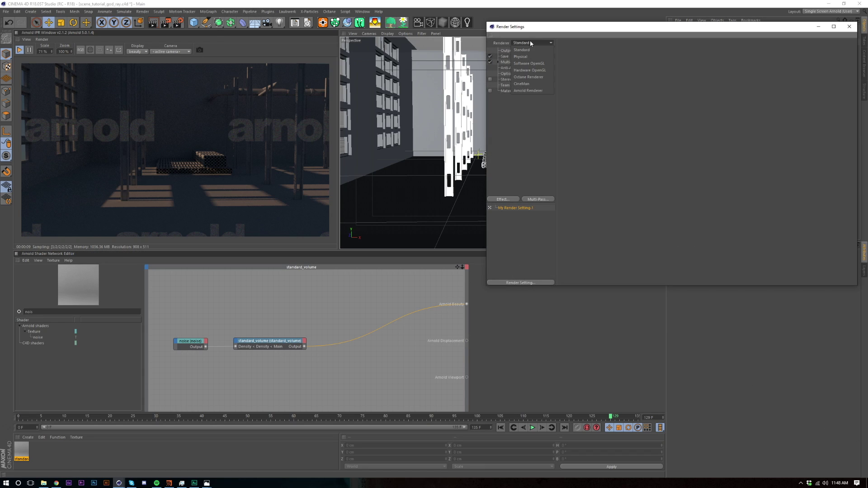
click(522, 92)
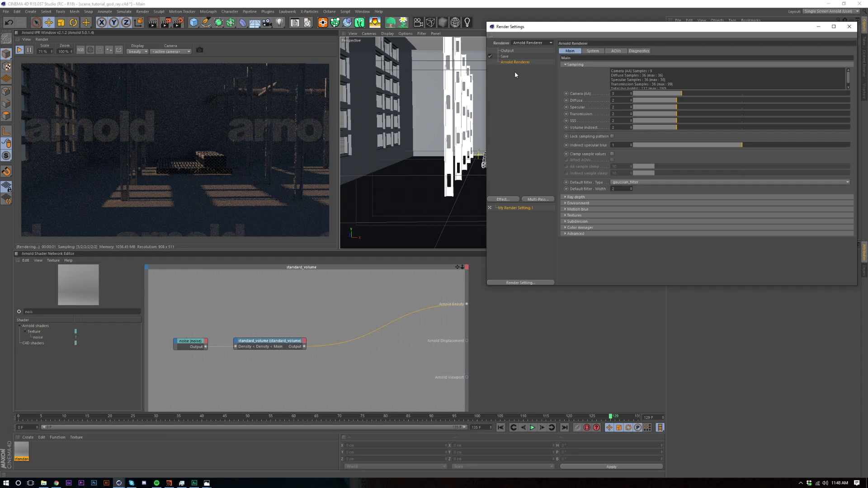
right_click(499, 107)
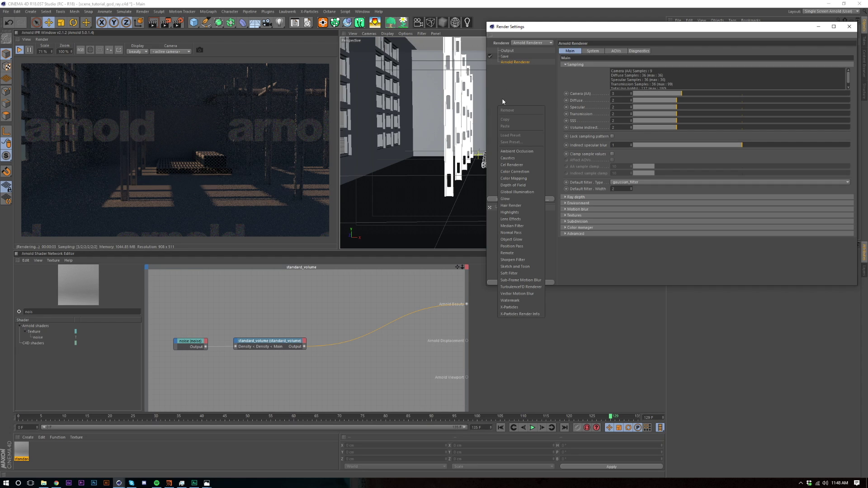
click(608, 94)
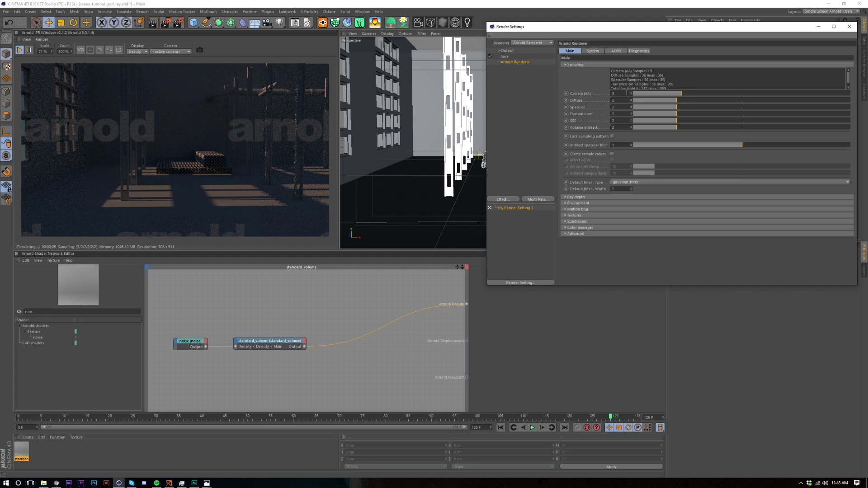
Set Camera AA 5, Diffuse 3, and Transmission and SSS samples 0, then close settings.
text(5)
key(Tab)
text(3)
key(Return)
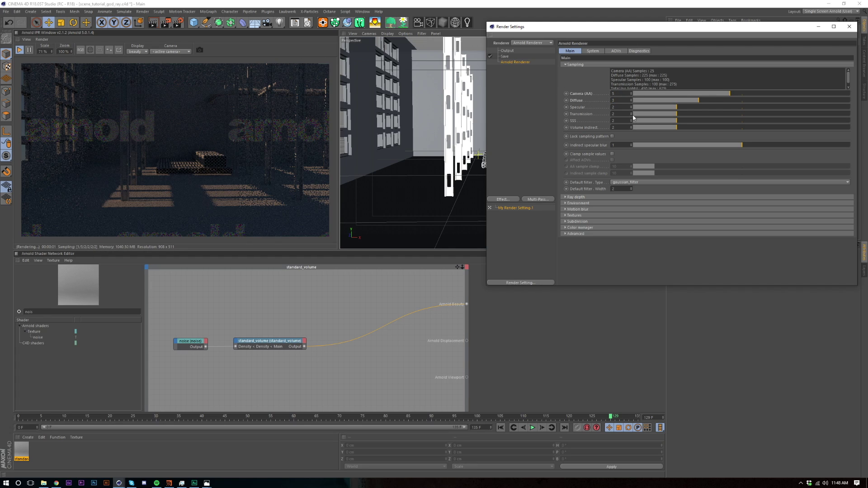
click(634, 113)
click(634, 120)
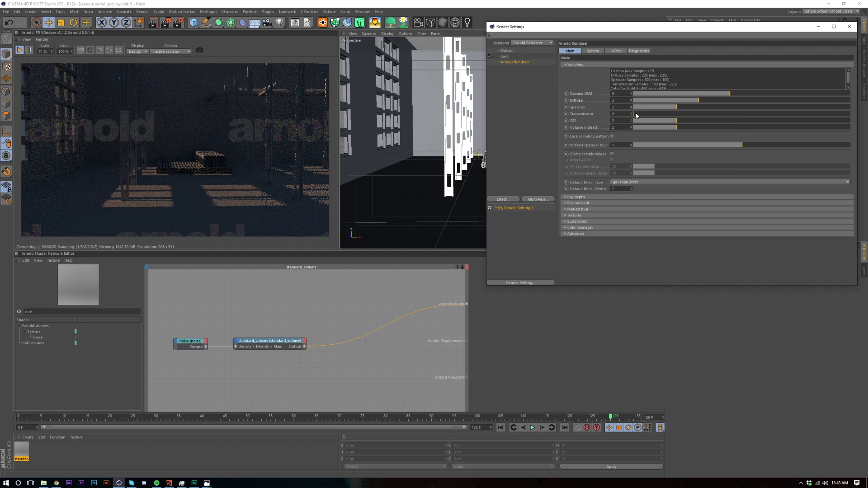
click(533, 135)
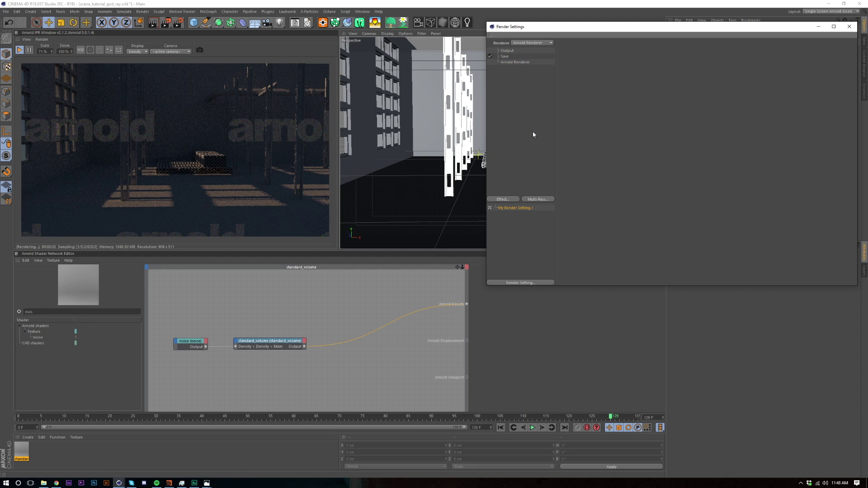
key(Escape)
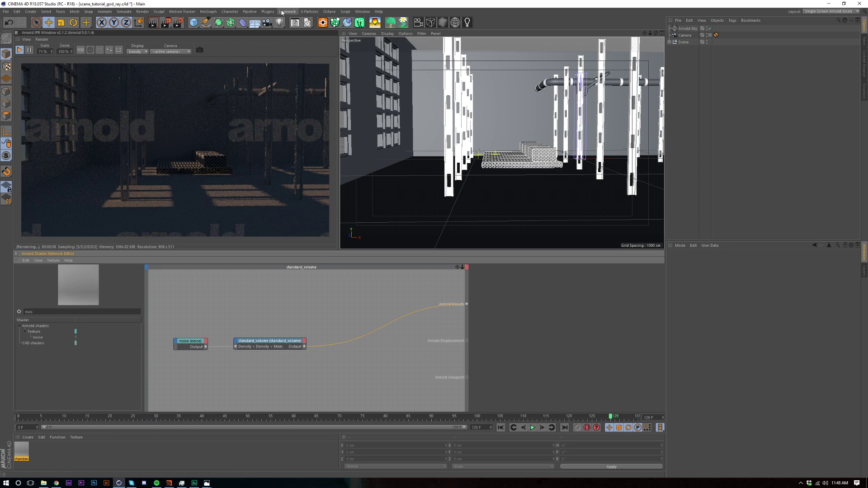
Add an Arnold Procedural object and review its asset paths and main settings.
click(268, 11)
mouse_move(281, 38)
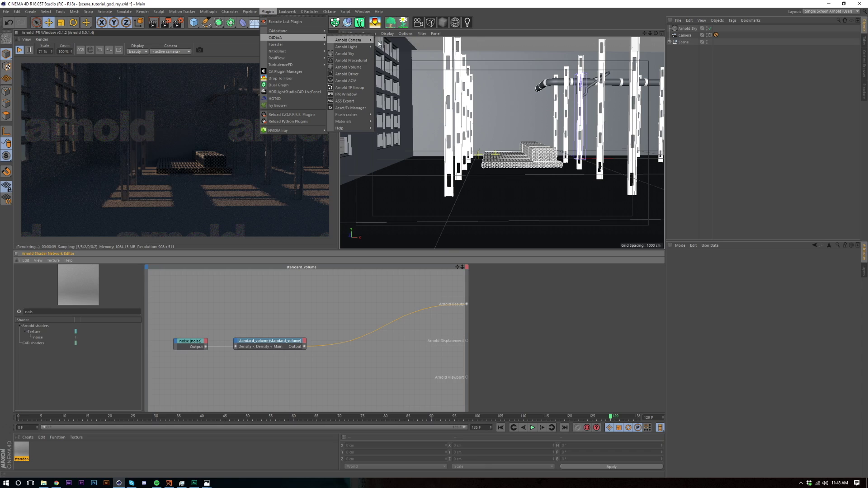
click(362, 60)
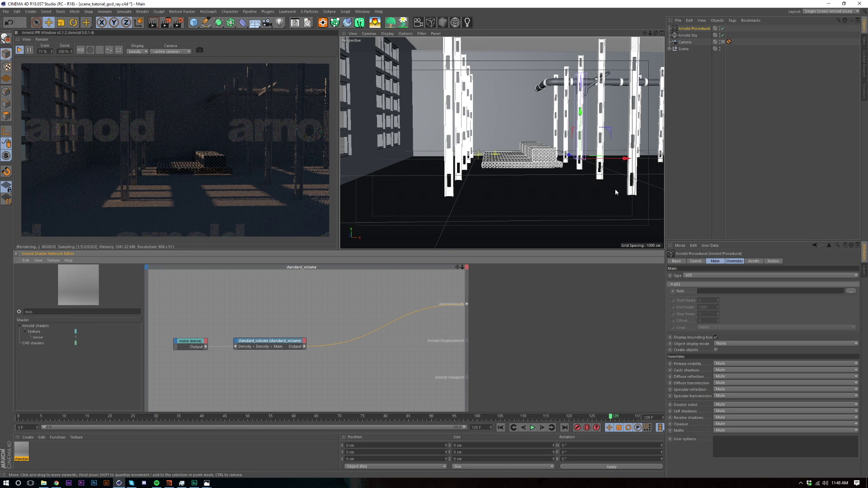
click(695, 32)
click(753, 261)
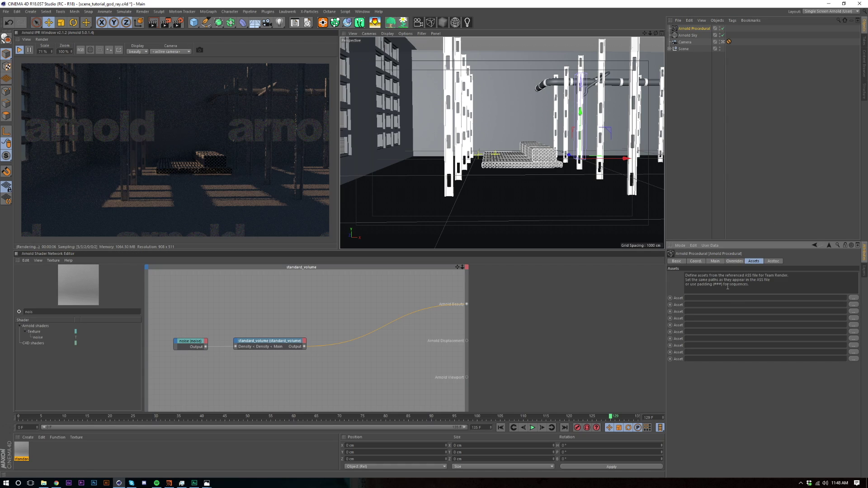
click(708, 263)
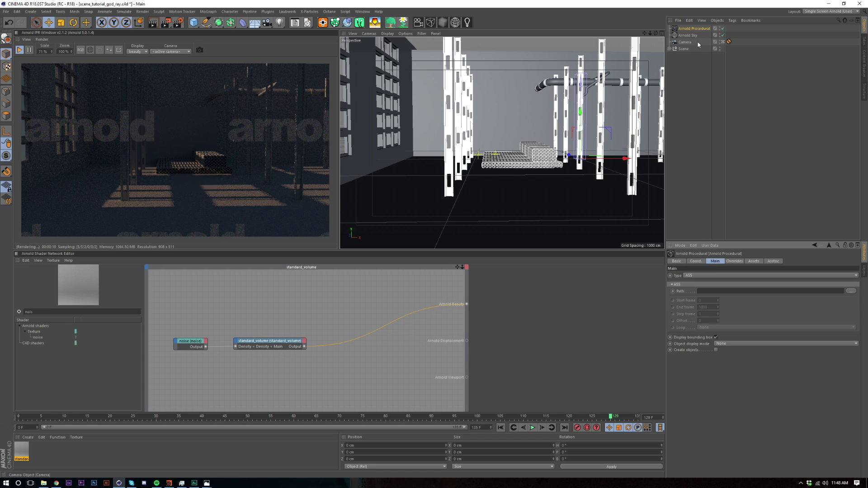
Delete the Arnold Procedural object from the scene.
click(707, 28)
key(Delete)
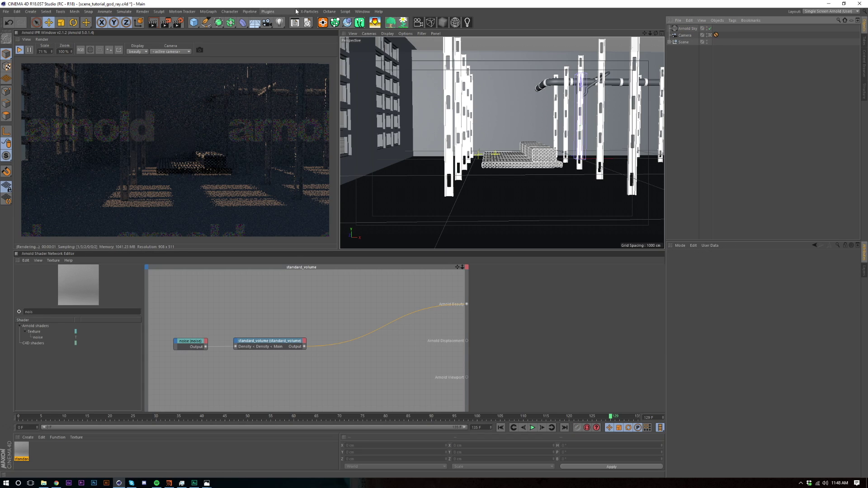
click(266, 12)
Add an Arnold Volume object and set its type to Box.
mouse_move(294, 38)
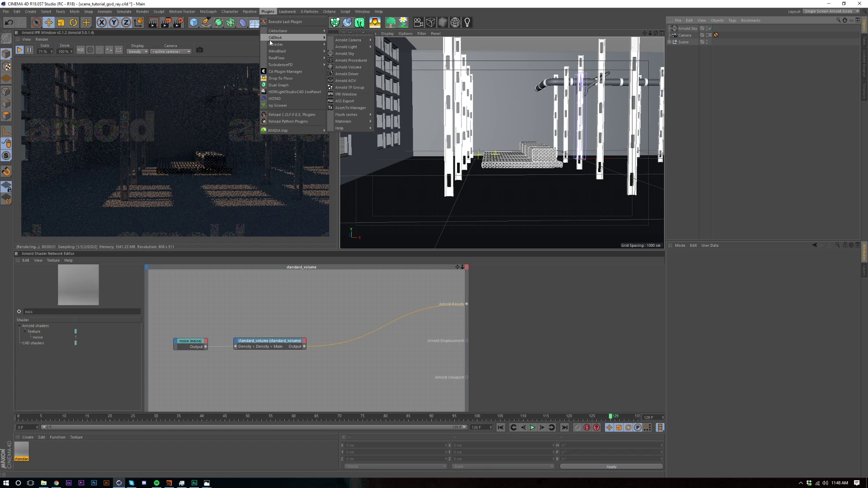
click(348, 67)
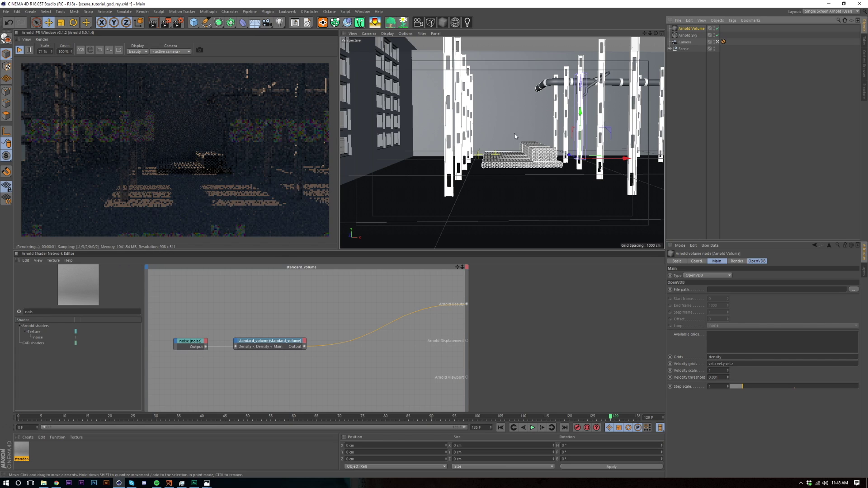
click(708, 277)
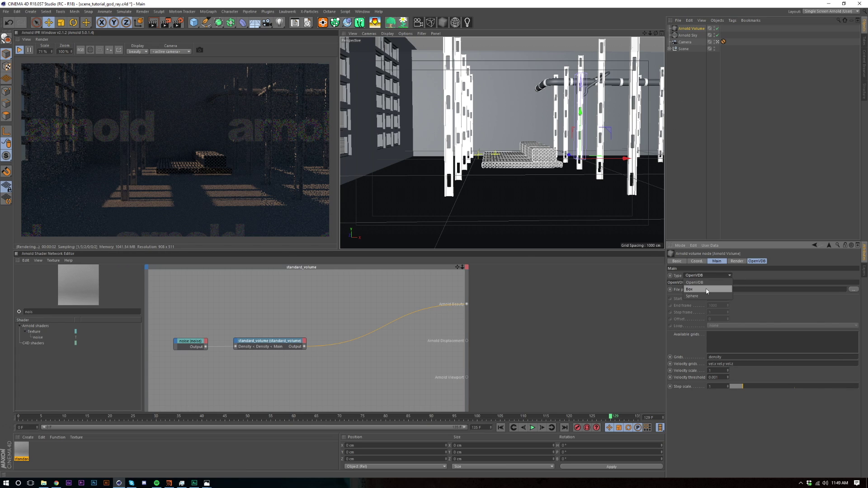
click(723, 283)
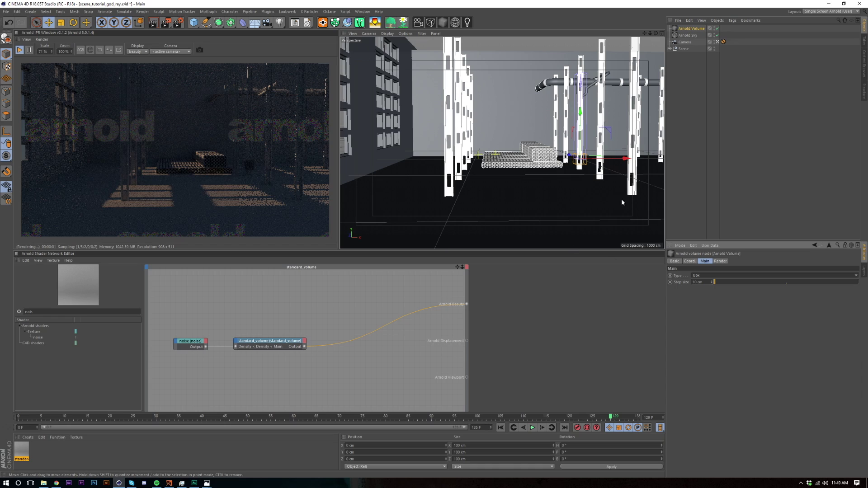
Scale the Arnold Volume to 40 on X, Y and Z.
click(690, 261)
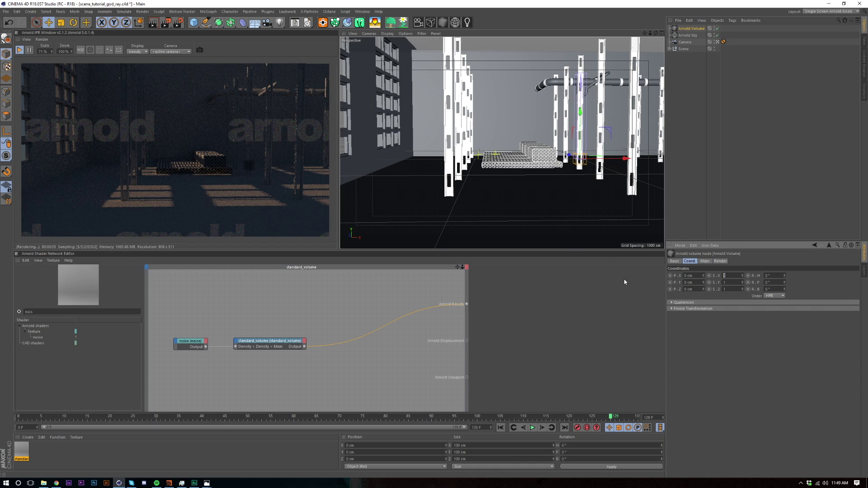
text(40)
key(Tab)
text(40)
key(Tab)
text(40)
key(Return)
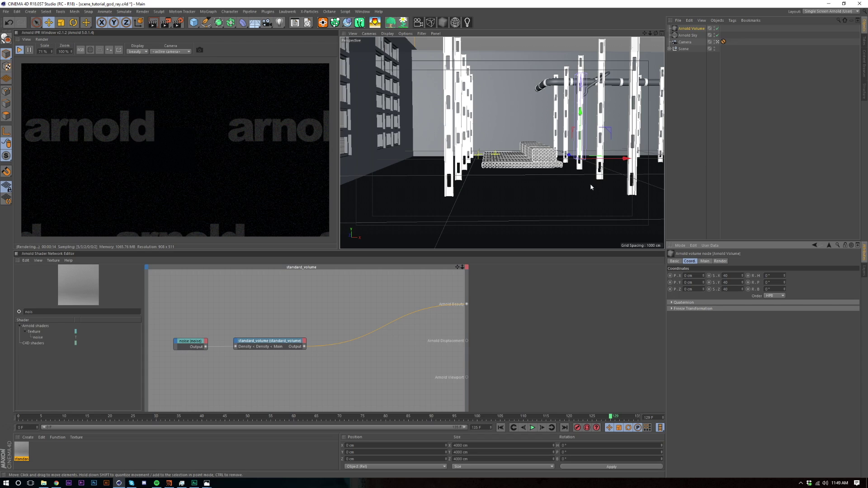
In the four-view layout, slide the Arnold Volume back to Z -635.629 cm in the Top view.
middle_click(553, 181)
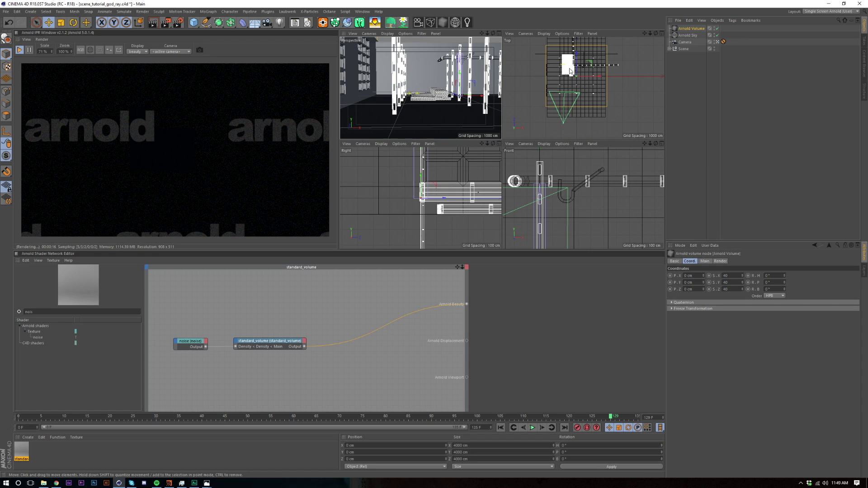
scroll(570, 86, up, 2)
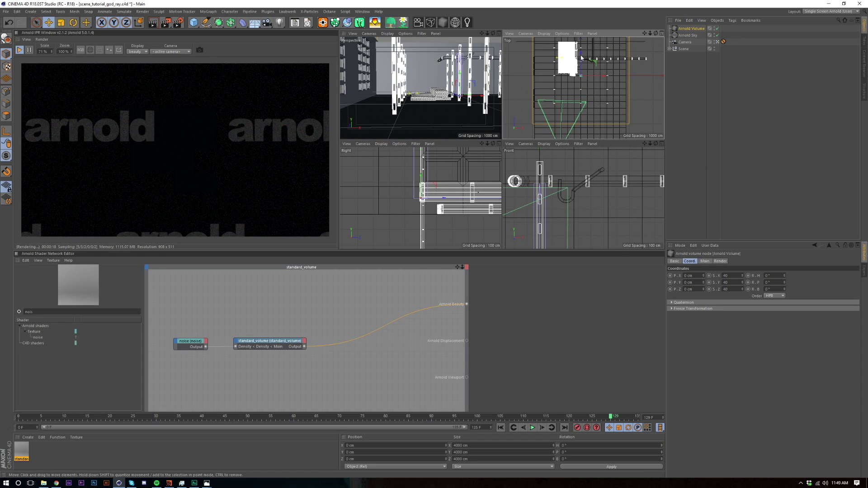
drag(582, 57, 543, 84)
scroll(538, 88, up, 4)
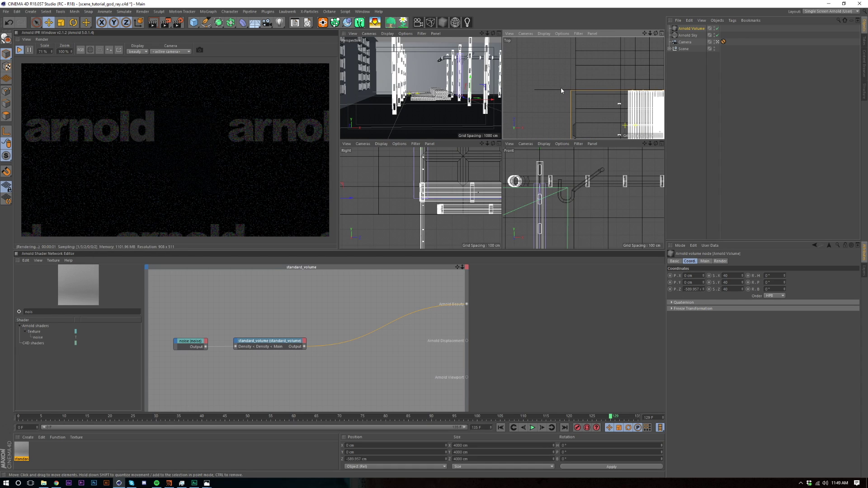
scroll(561, 91, down, 5)
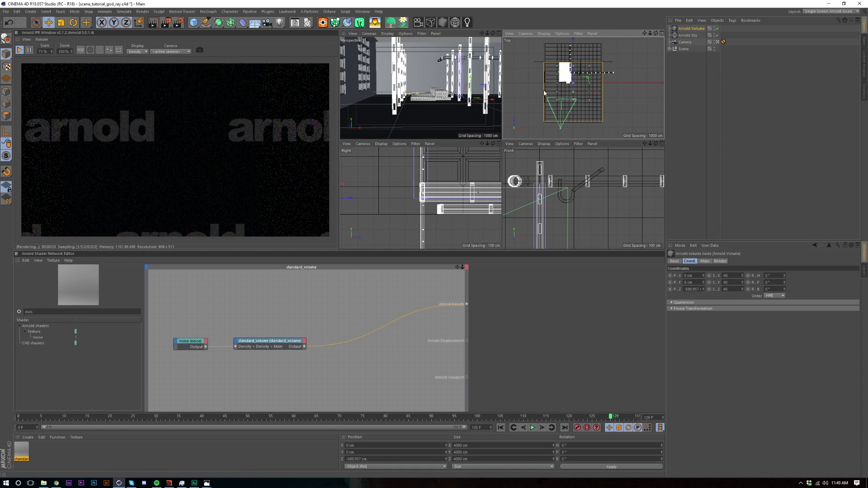
drag(576, 76, 578, 75)
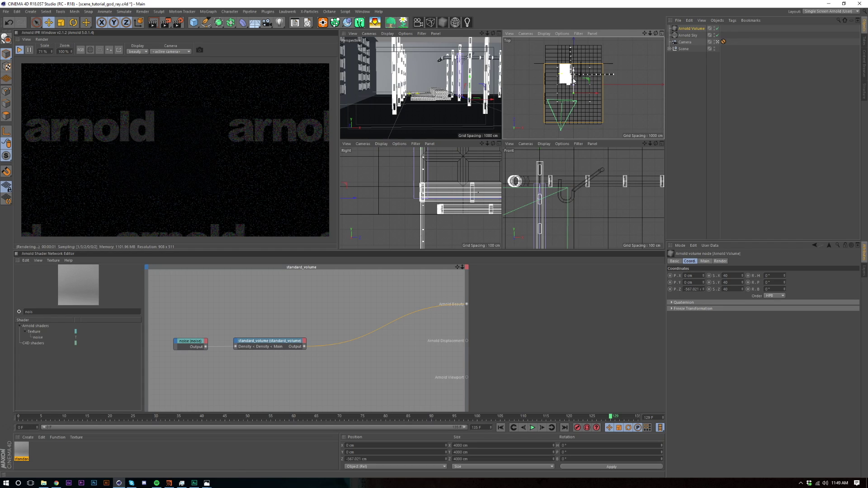
drag(573, 80, 573, 85)
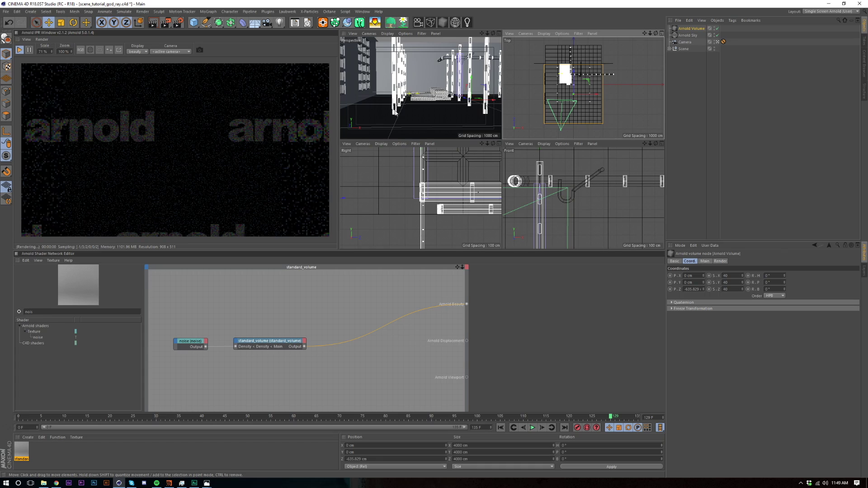
Raise the volume to about 571.7 cm on Y in the Front view, then return to Perspective.
scroll(570, 136, up, 5)
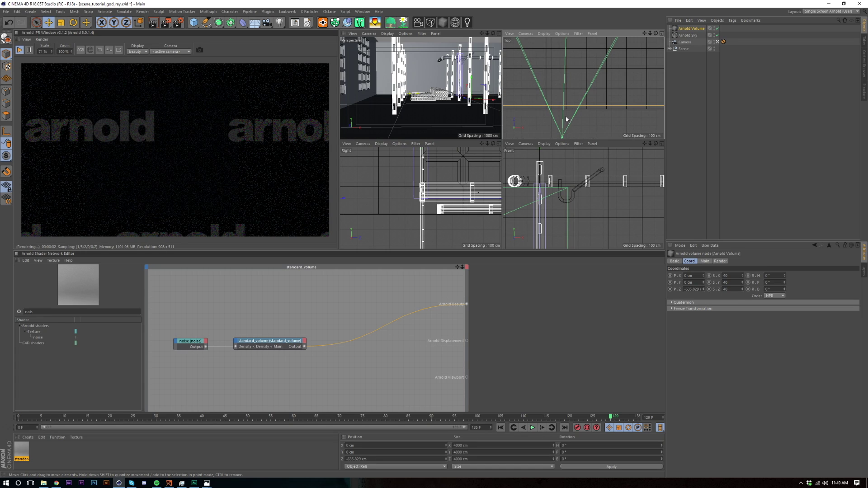
scroll(536, 241, down, 5)
middle_drag(556, 218, 565, 212)
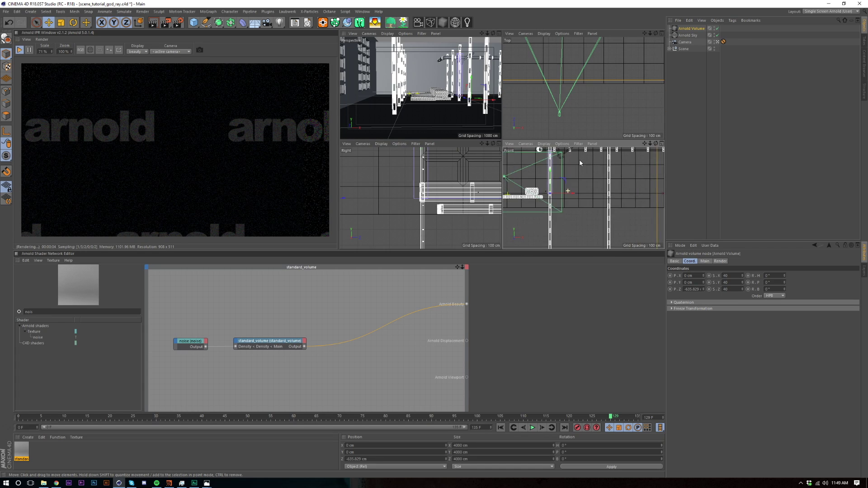
scroll(581, 163, down, 5)
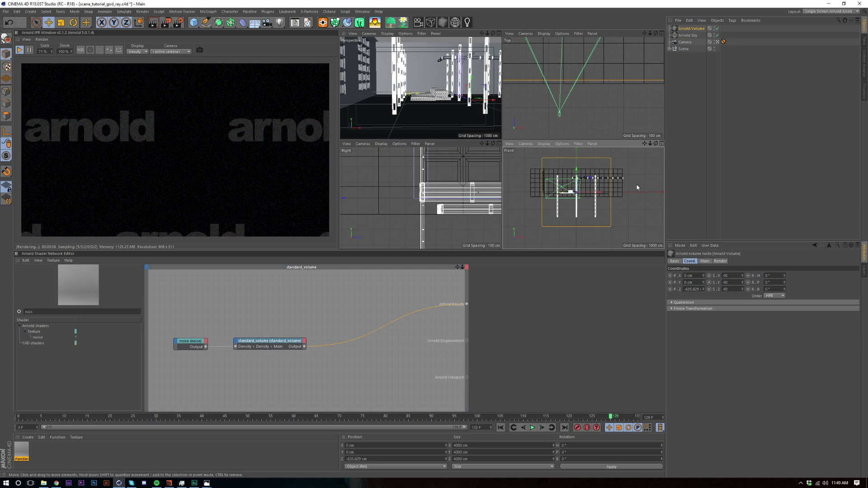
drag(579, 180, 584, 170)
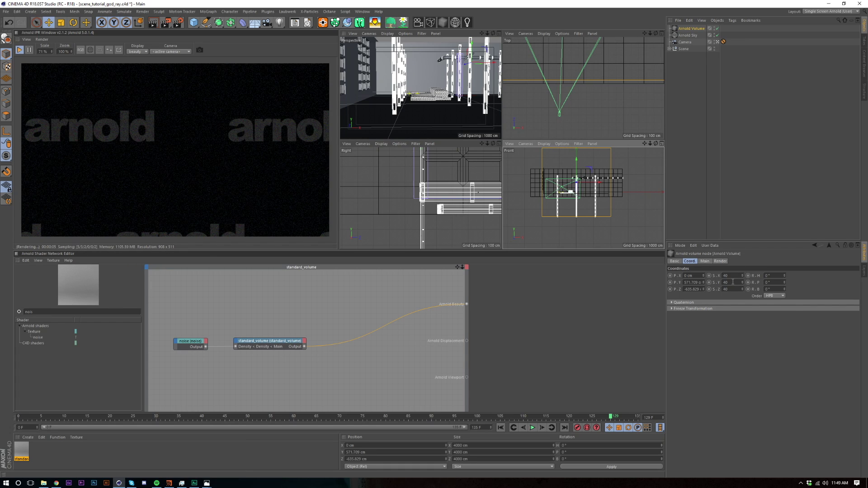
middle_click(450, 109)
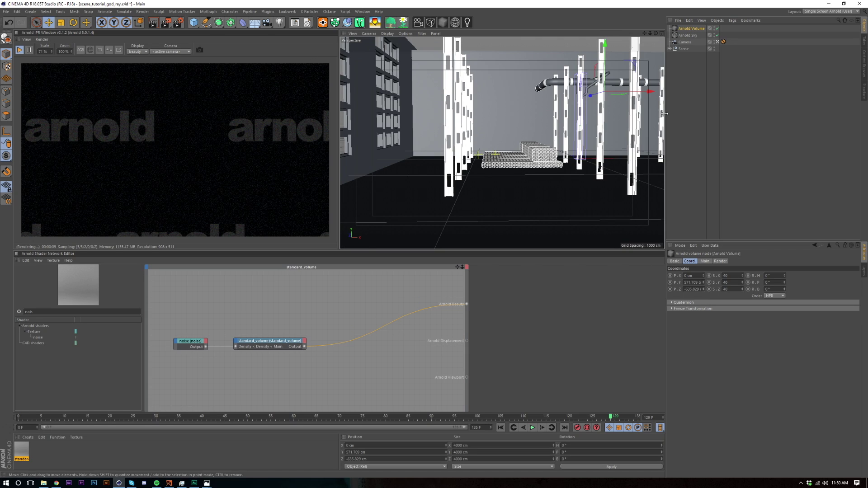
Create an Arnold fog material from the Material Manager's Create > Arnold menu.
click(705, 261)
click(31, 437)
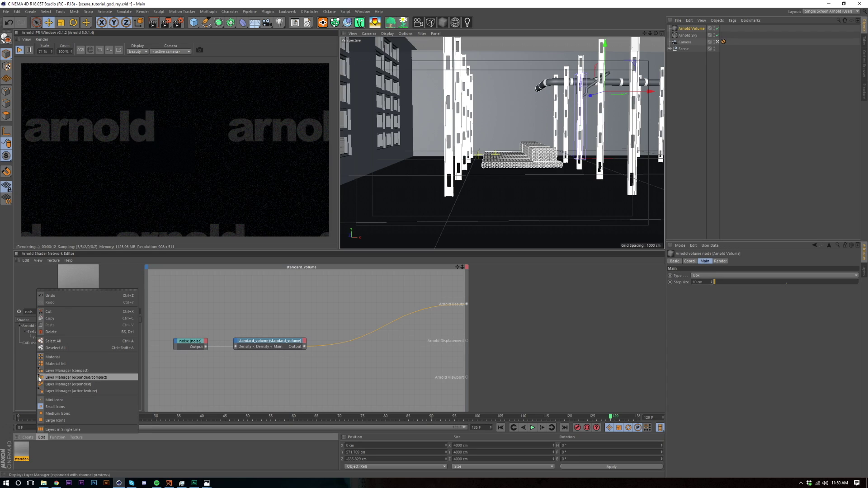
mouse_move(46, 388)
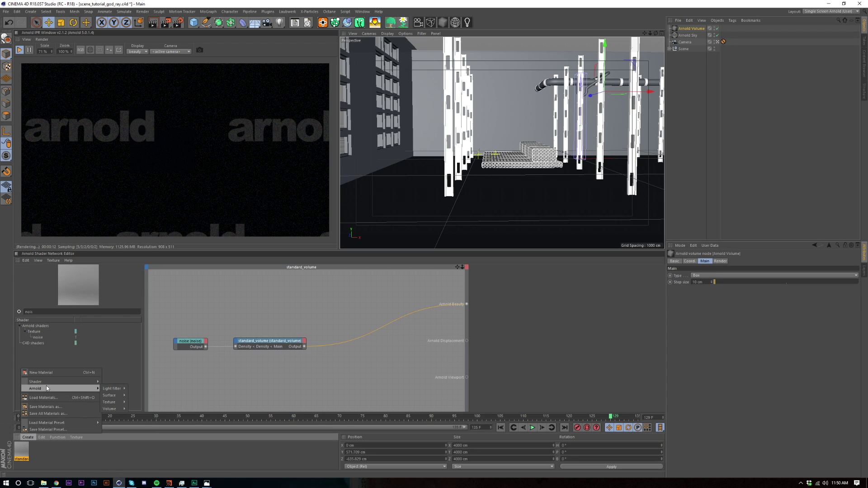
mouse_move(104, 410)
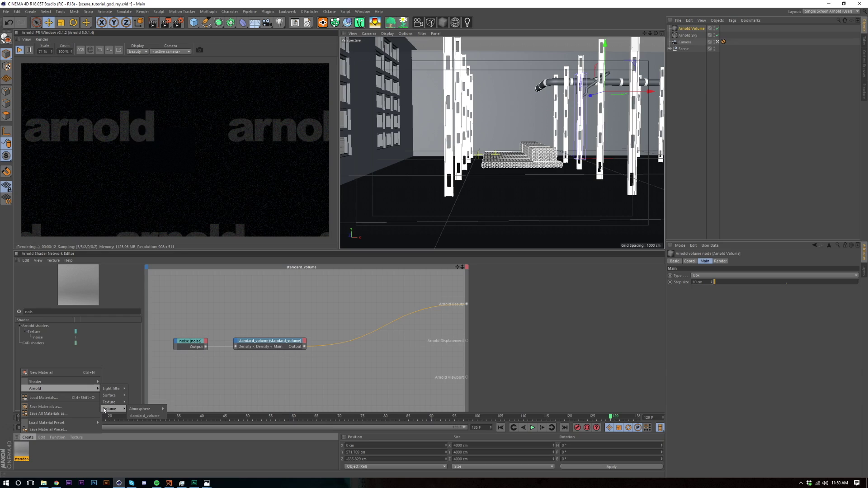
mouse_move(144, 410)
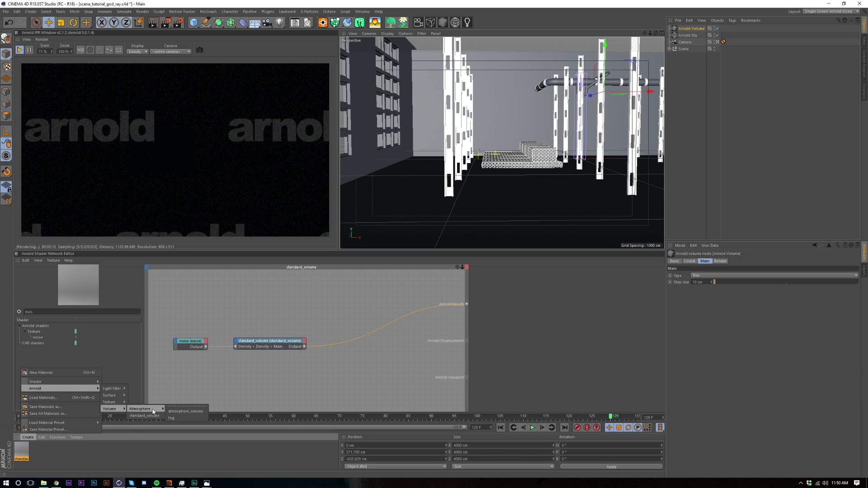
click(175, 417)
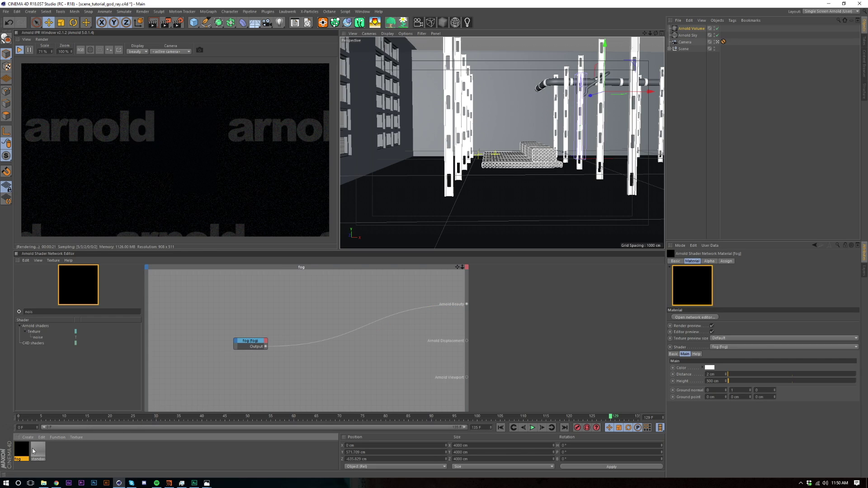
click(247, 346)
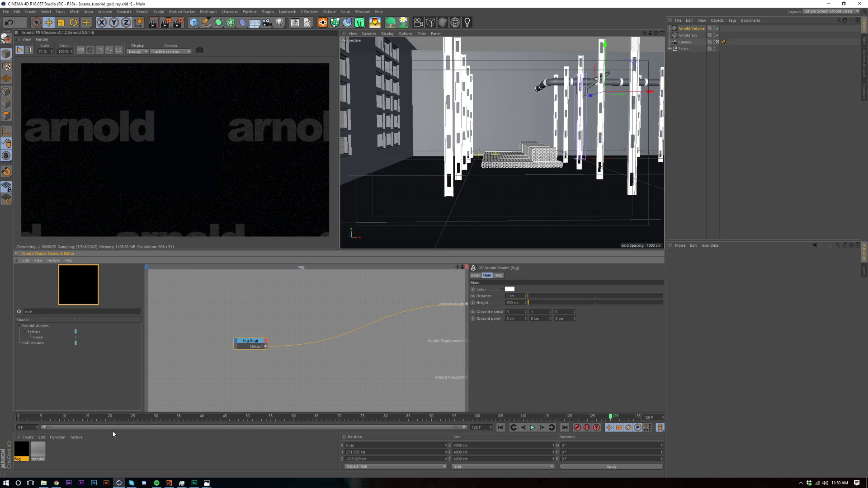
Create a standard_volume material and apply it to the Arnold Volume object.
click(27, 438)
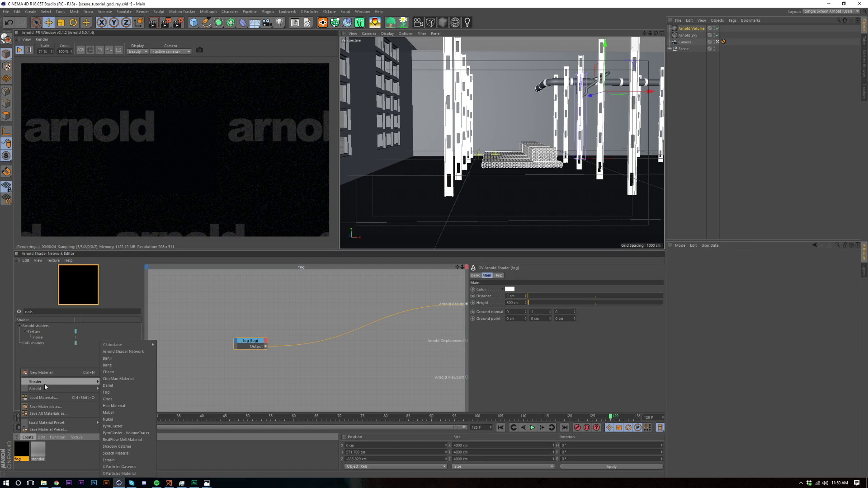
mouse_move(59, 389)
mouse_move(118, 410)
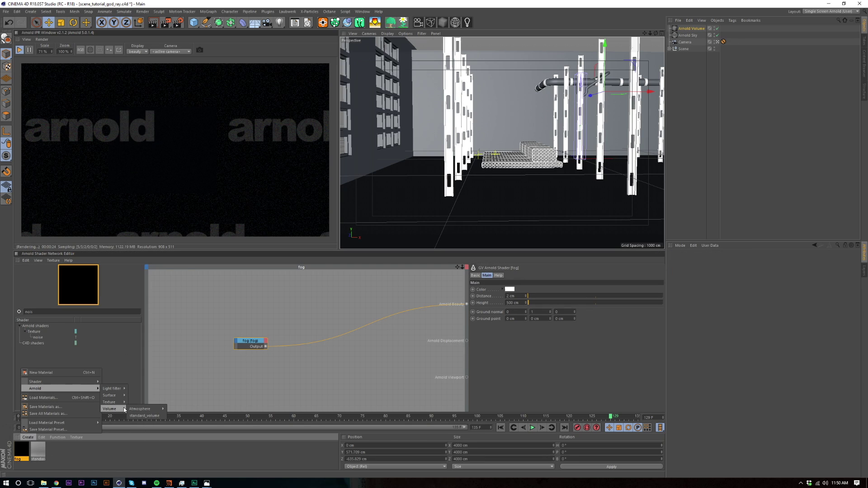
click(144, 415)
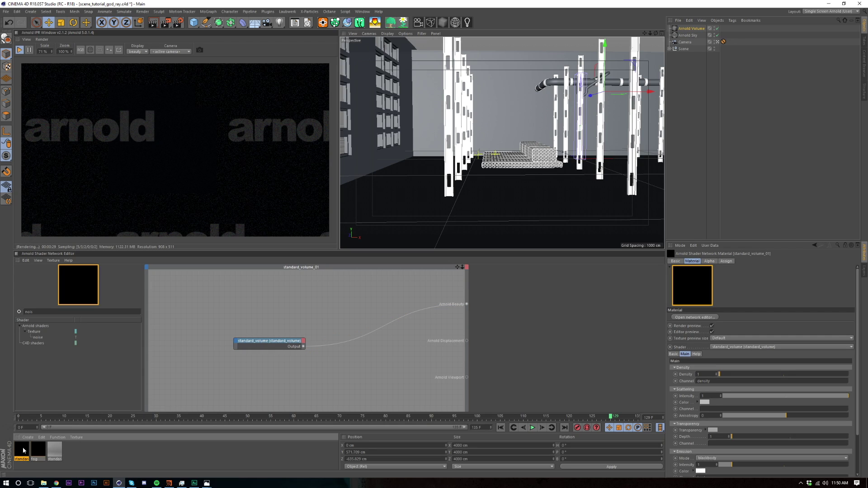
click(271, 343)
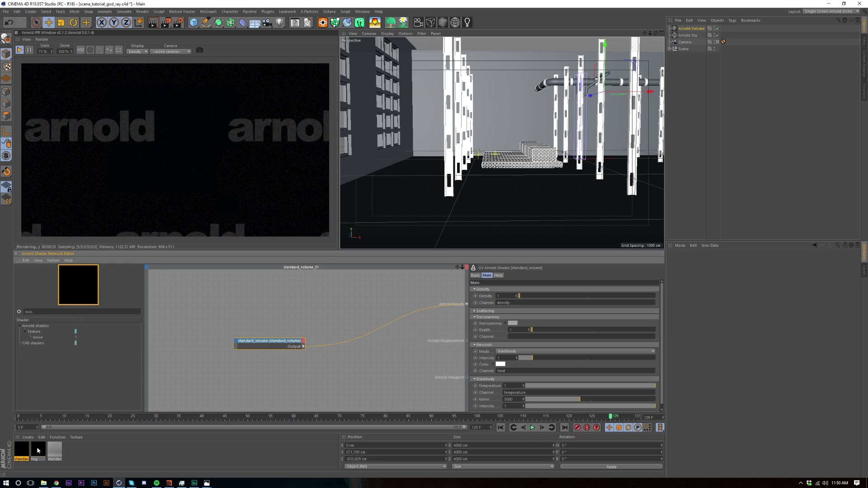
click(21, 450)
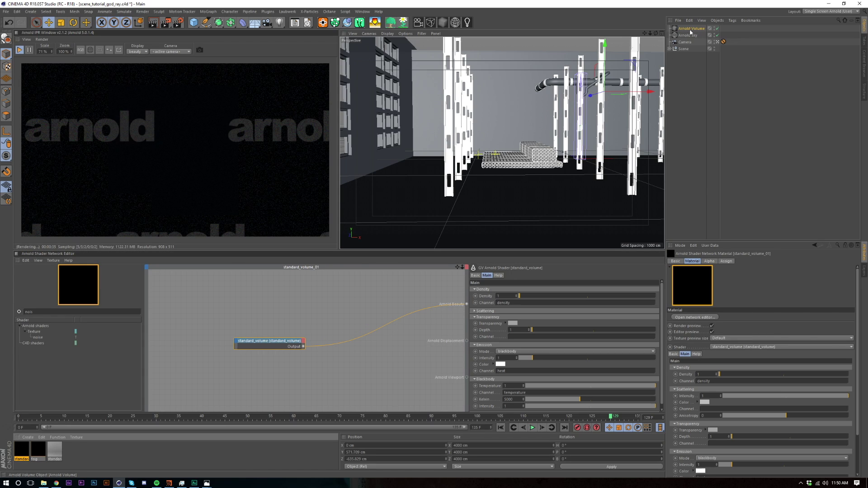
mouse_move(691, 32)
mouse_down()
mouse_move(175, 403)
mouse_move(185, 383)
mouse_move(693, 30)
mouse_up()
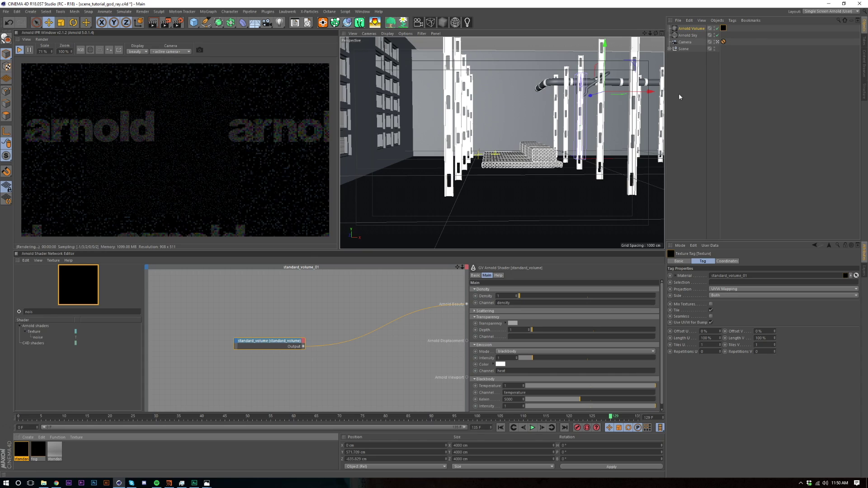
Set standard_volume_01 density to 0 and connect a noise shader to it with scale 16.
click(20, 452)
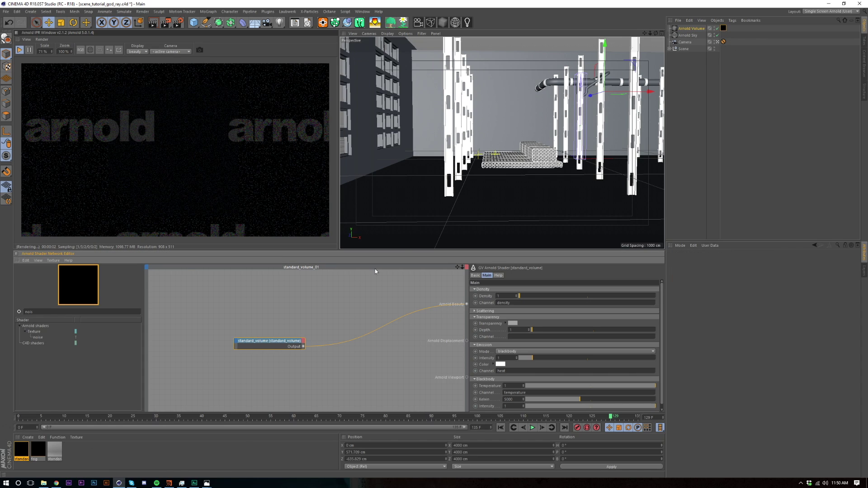
click(519, 296)
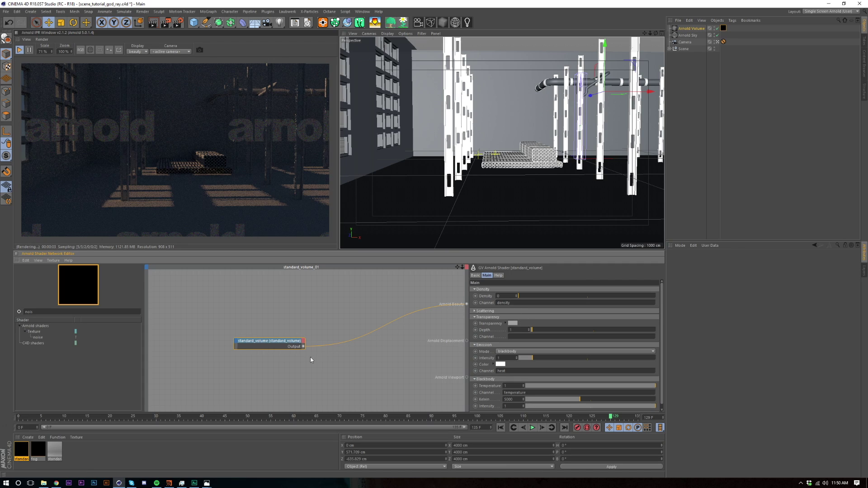
key(alt+Tab)
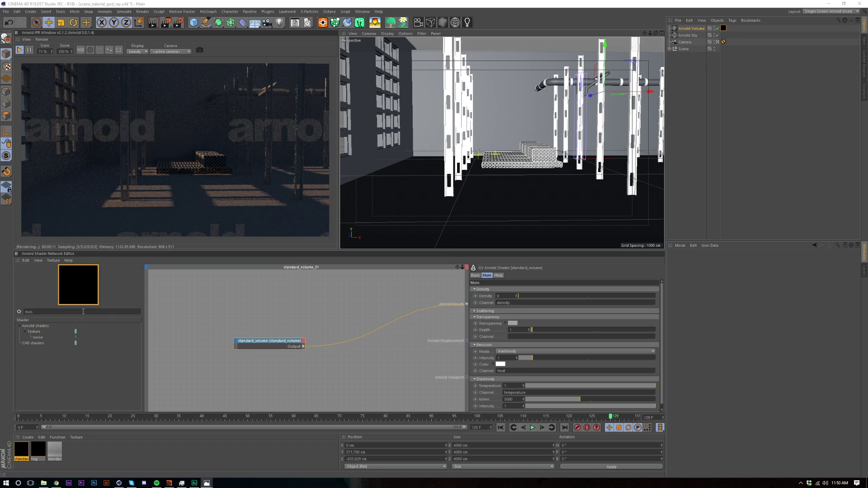
drag(38, 338, 300, 349)
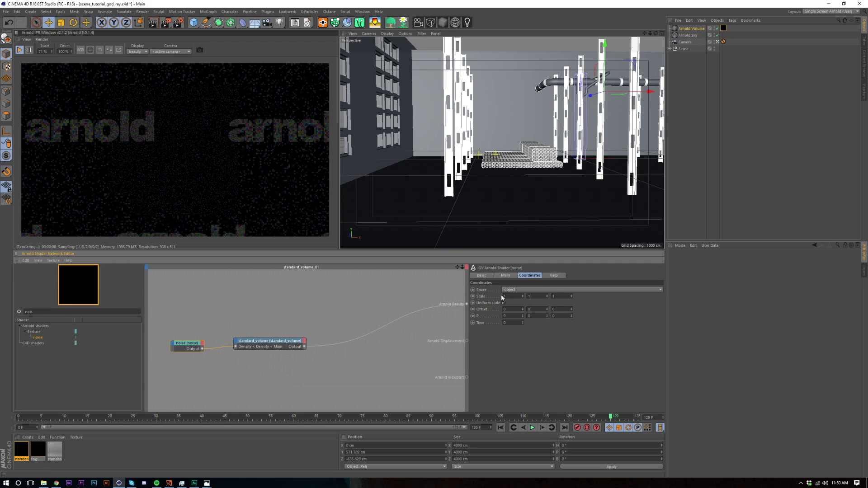
double_click(520, 296)
text(17)
key(Return)
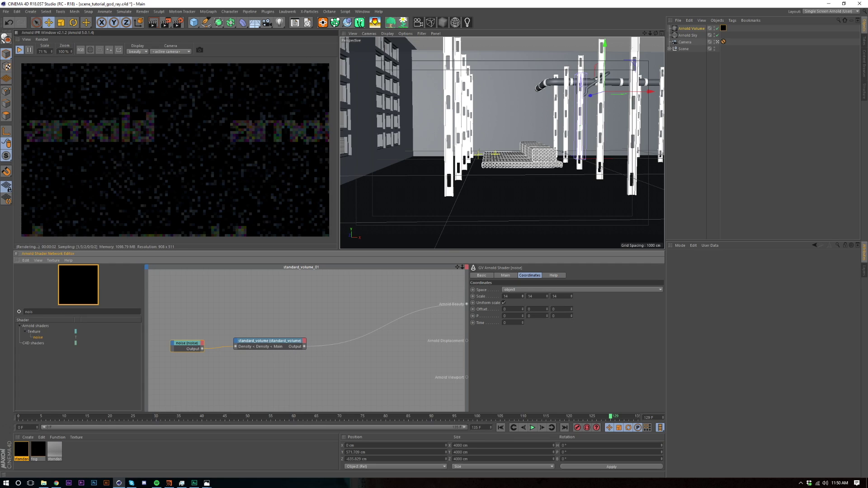
click(523, 298)
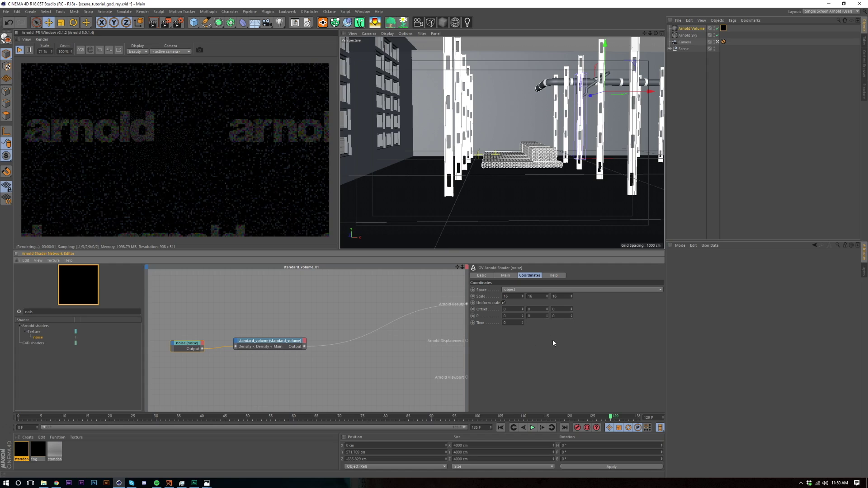
click(269, 342)
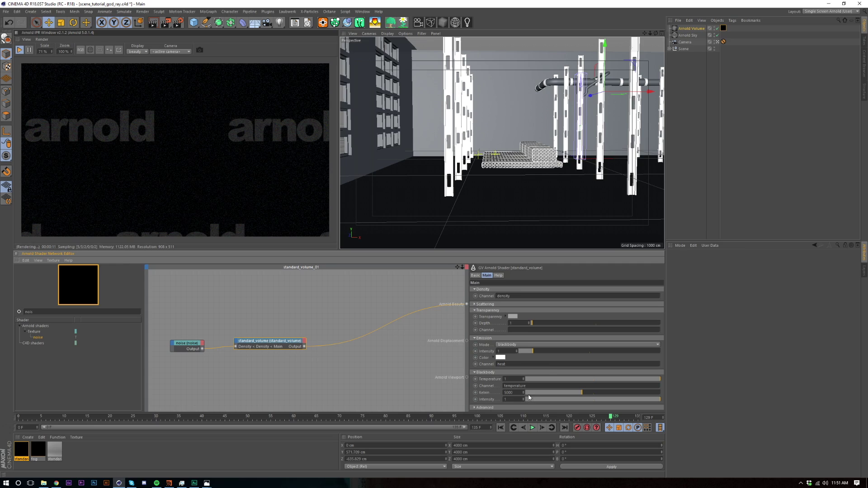
Set transparency depth to 14, keep scattering intensity at 1, and set anisotropy to 0.1.
click(497, 338)
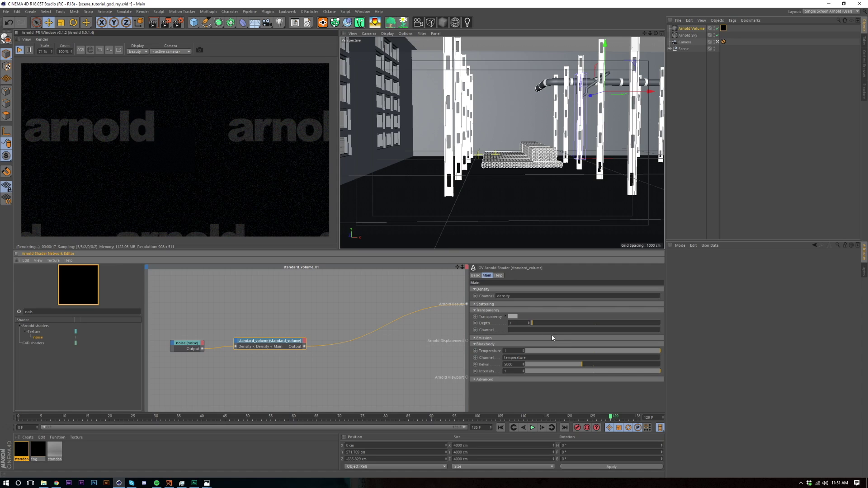
text(14)
key(Return)
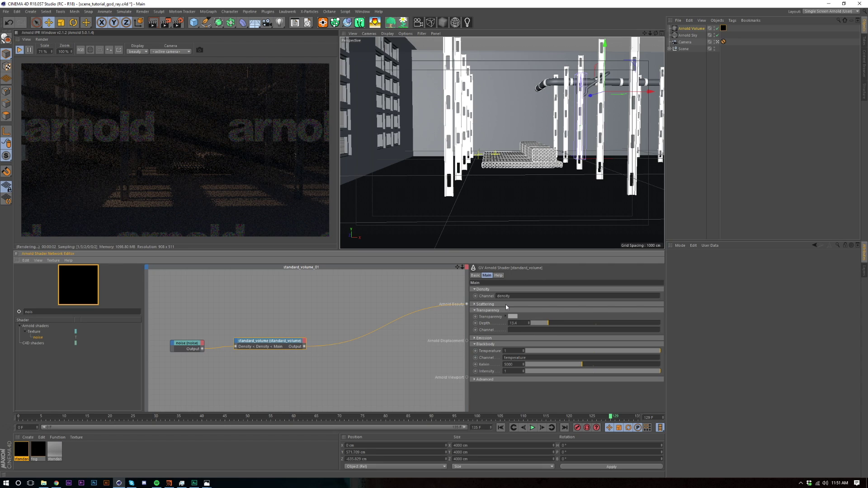
click(506, 306)
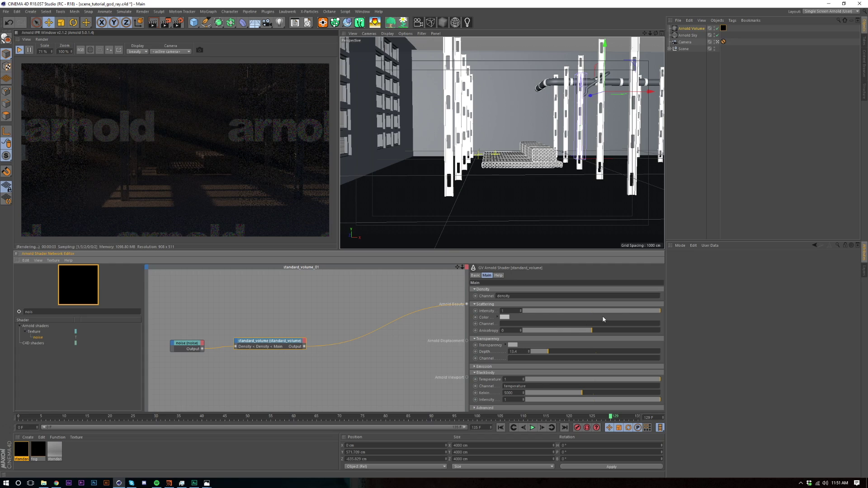
click(587, 312)
key(ctrl+z)
mouse_move(595, 333)
mouse_down()
mouse_move(609, 335)
mouse_move(600, 332)
mouse_up()
Deselect Arnold Volume and increase Arnold Sky skydome intensity from 1.93 to 2.41.
click(765, 140)
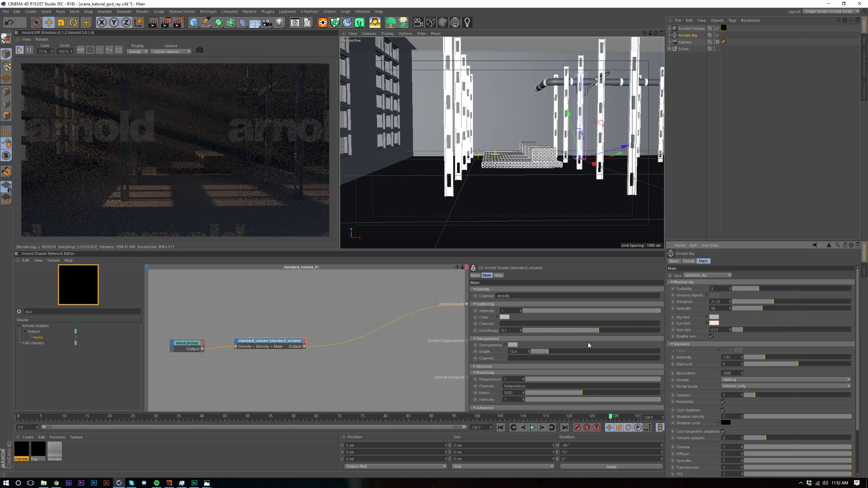
drag(764, 358, 770, 358)
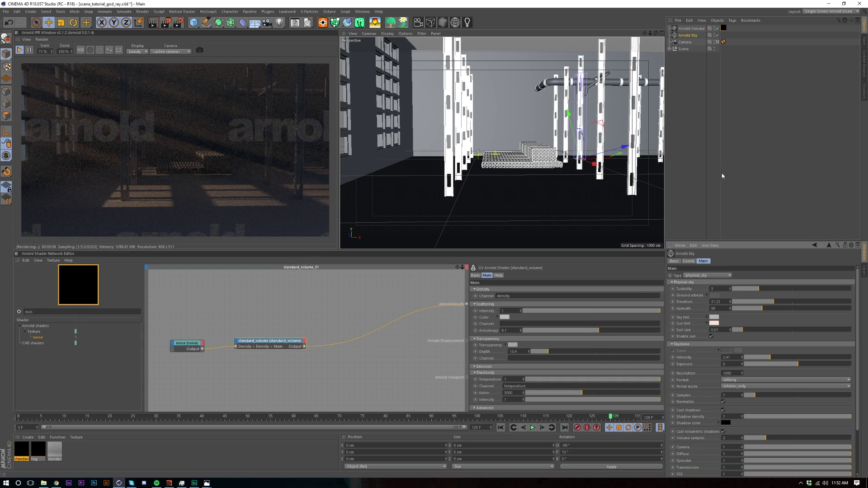
Add an Arnold quad_light via Plugins > C4DtoA > Arnold Light.
click(703, 185)
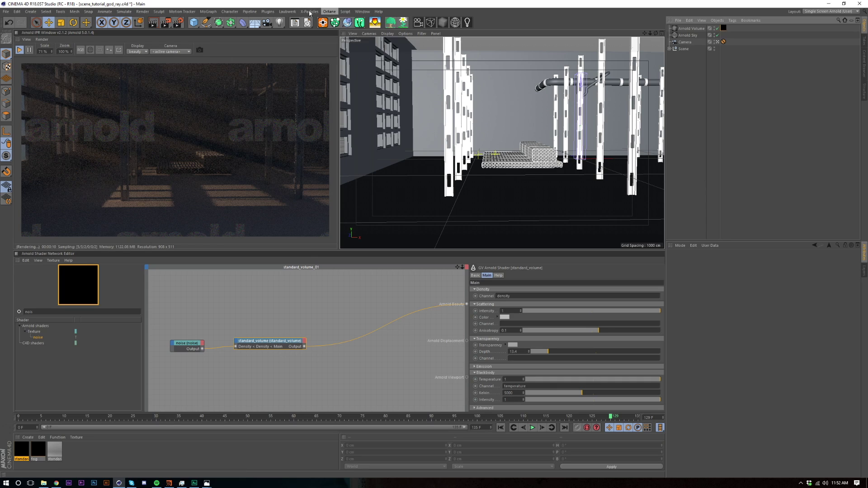
click(268, 11)
mouse_move(280, 38)
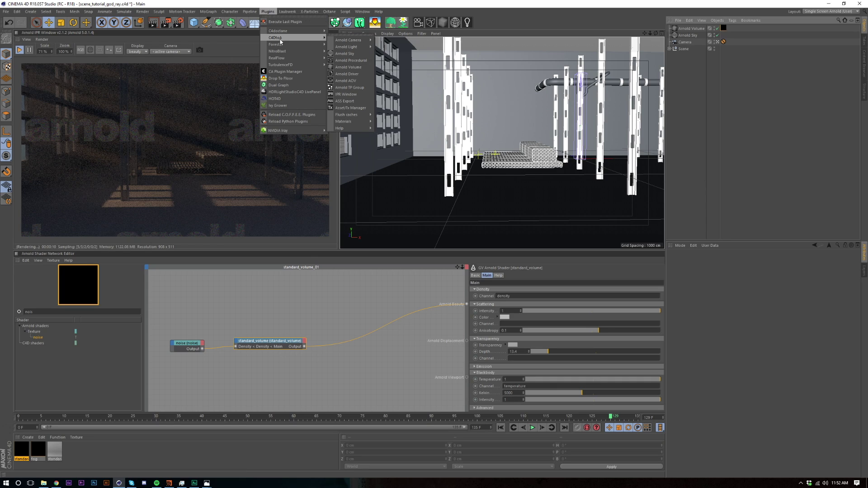
mouse_move(346, 47)
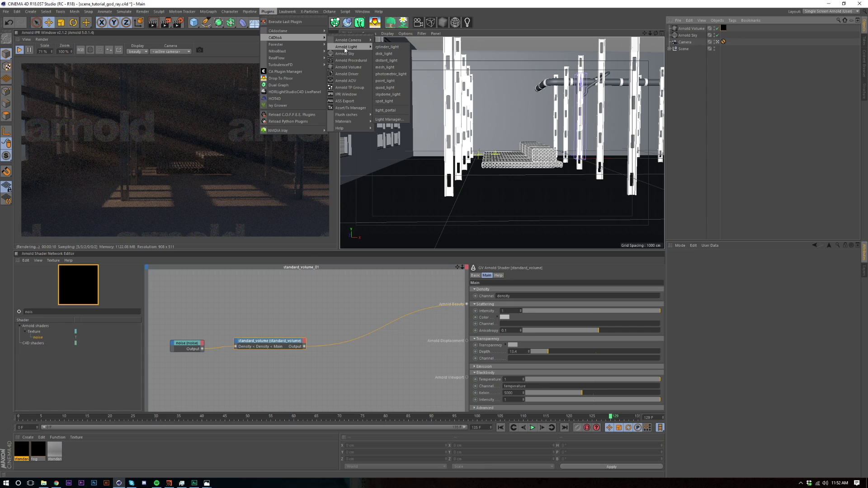
click(385, 87)
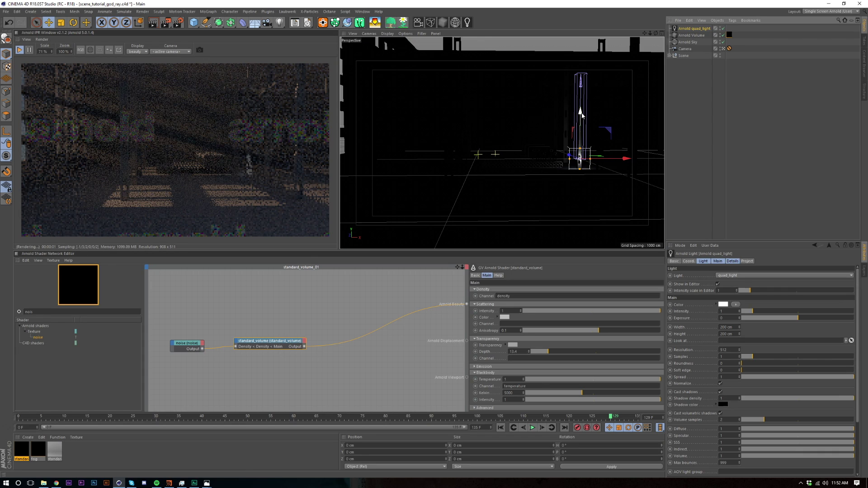
Raise the quad light, rotate it 90° on H, and move it to about 1002 cm on X.
drag(581, 119, 580, 67)
key(r)
drag(572, 102, 641, 103)
key(e)
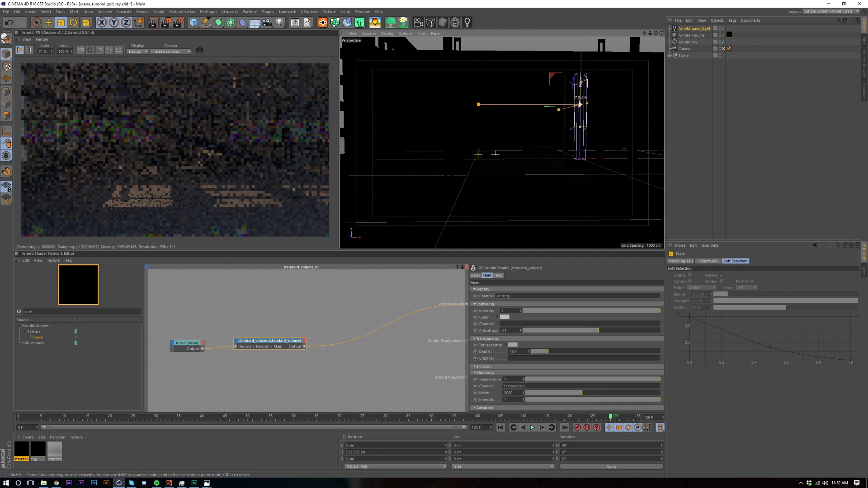
drag(530, 102, 640, 111)
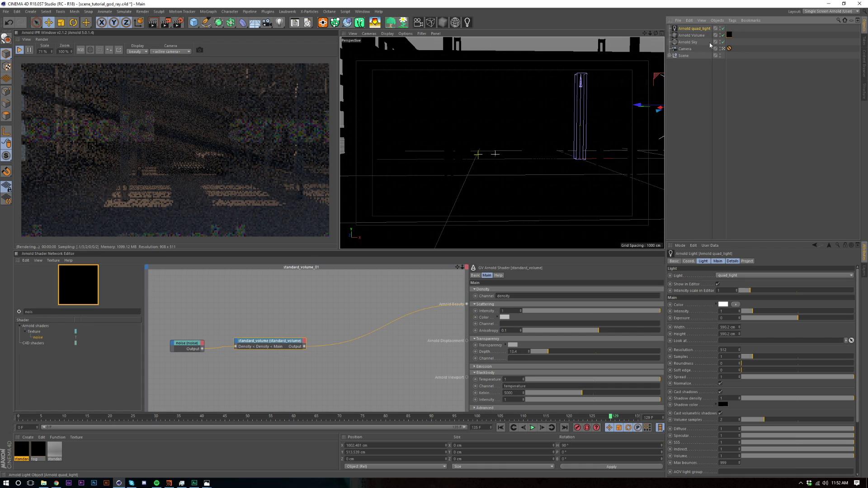
click(695, 28)
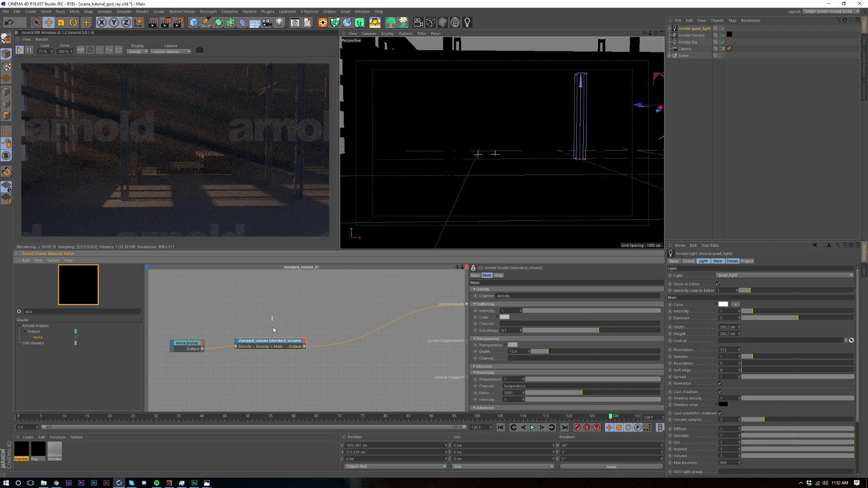
Set the Arnold Volume's step size to 3 cm in the Main tab.
click(692, 35)
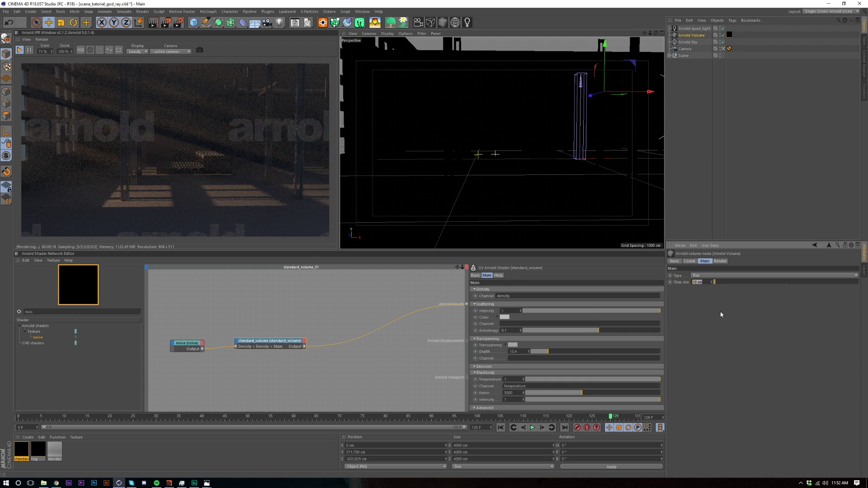
text(4)
key(Return)
click(783, 283)
drag(785, 285, 844, 285)
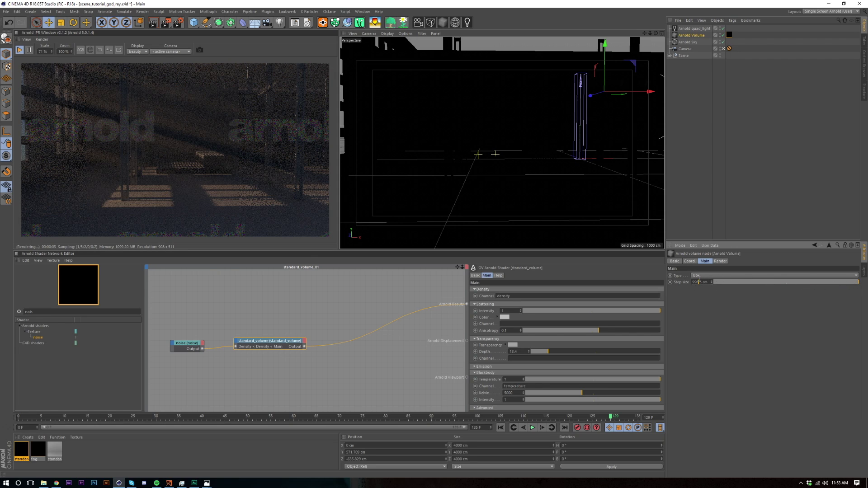
click(713, 282)
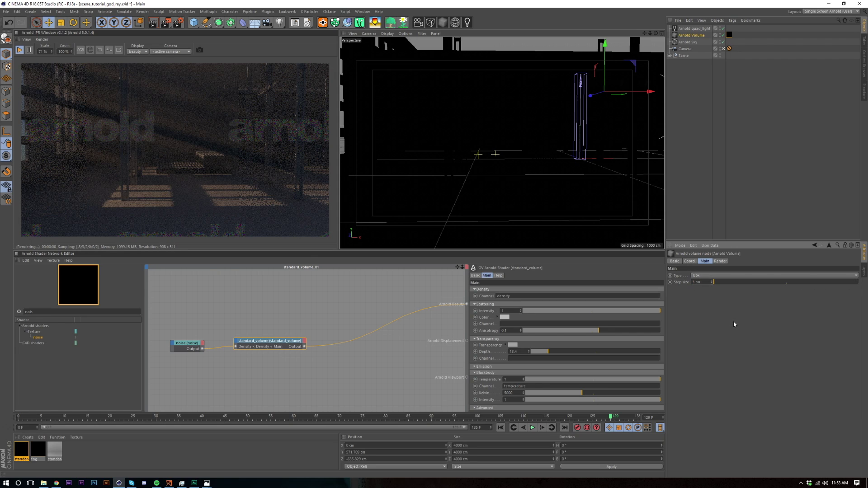
click(734, 224)
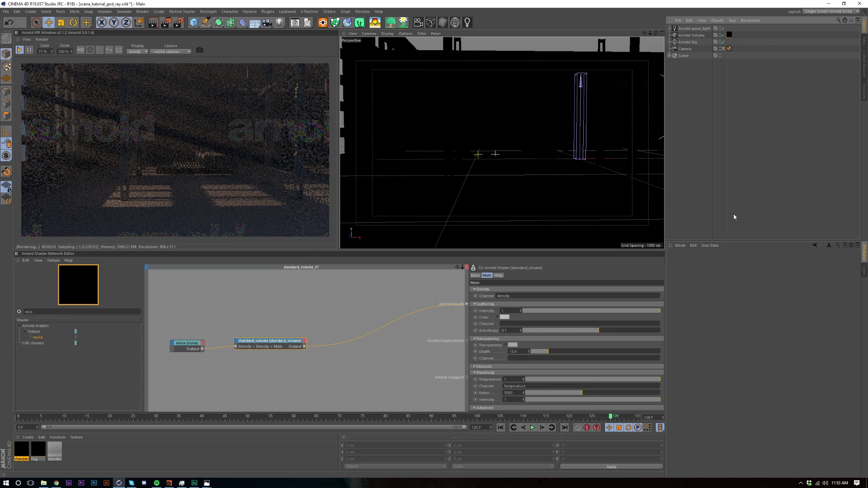
Raise the quad light's intensity and exposure to 5, and reposition it in the warehouse.
click(695, 28)
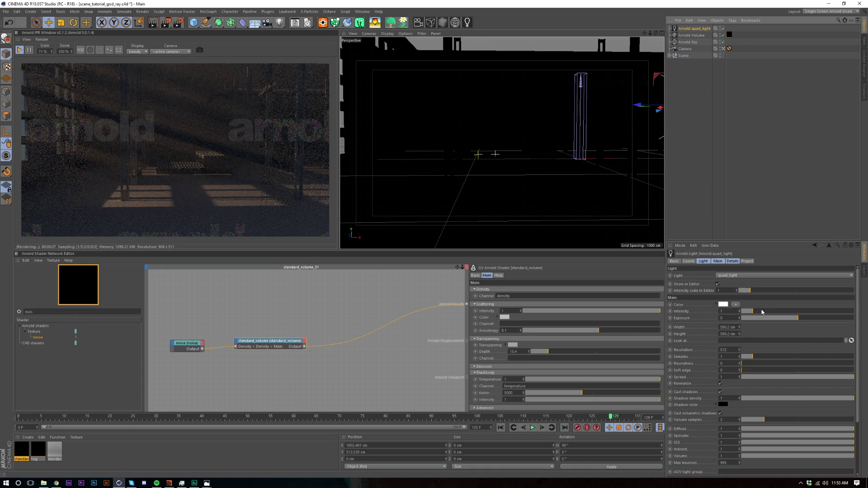
click(797, 312)
drag(798, 318, 862, 320)
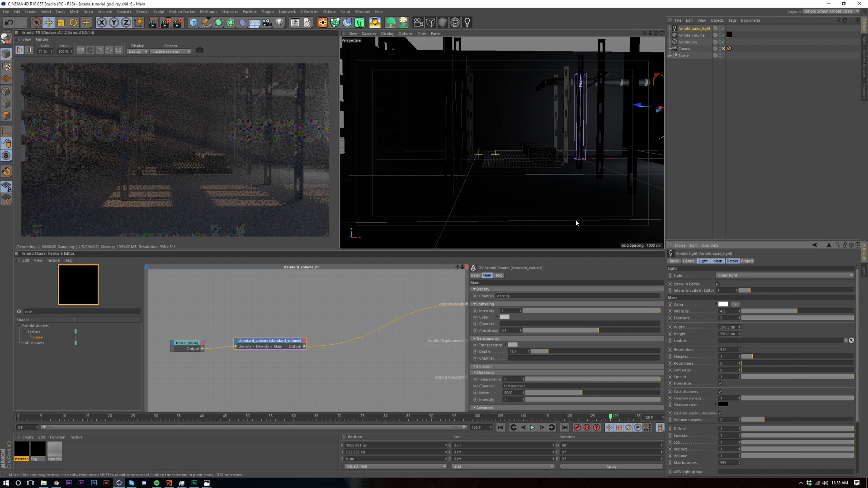
drag(577, 223, 658, 201)
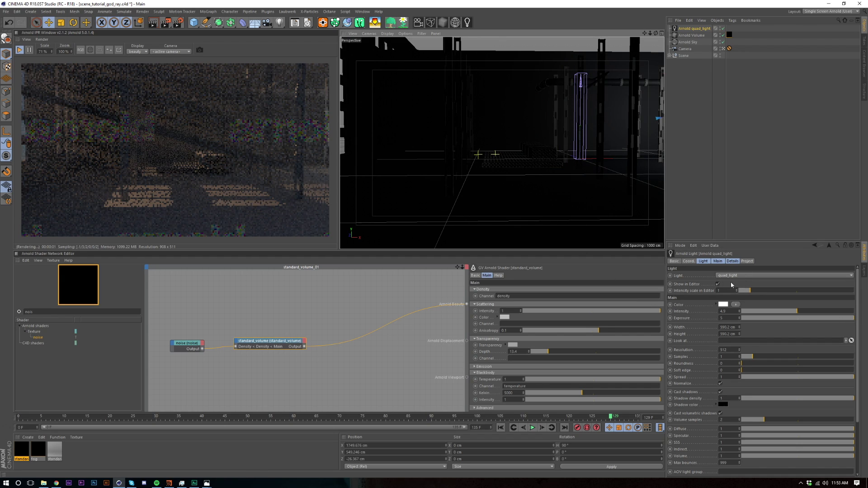
Enable colour temperature at 11655 for a blue tint and untick Show in Editor.
click(733, 261)
click(716, 275)
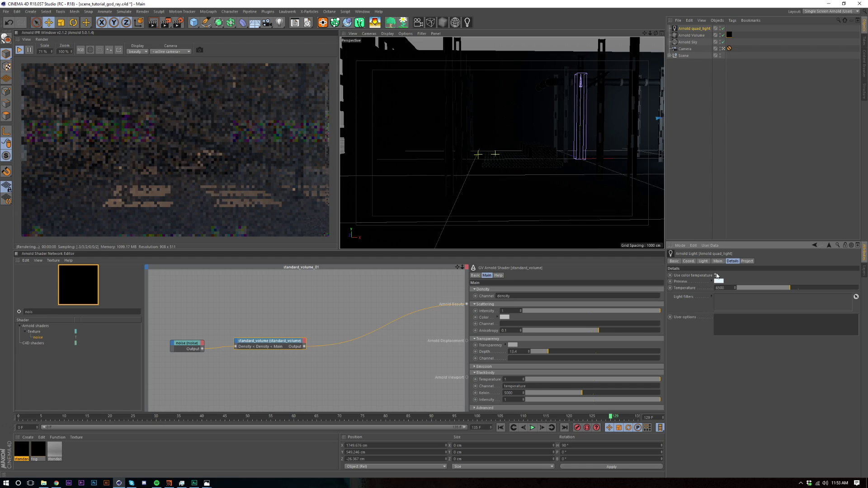
click(718, 261)
click(703, 261)
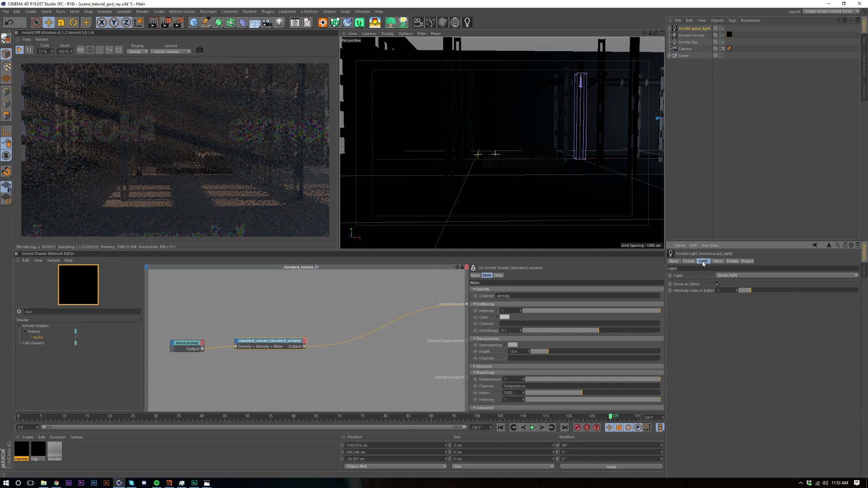
click(717, 284)
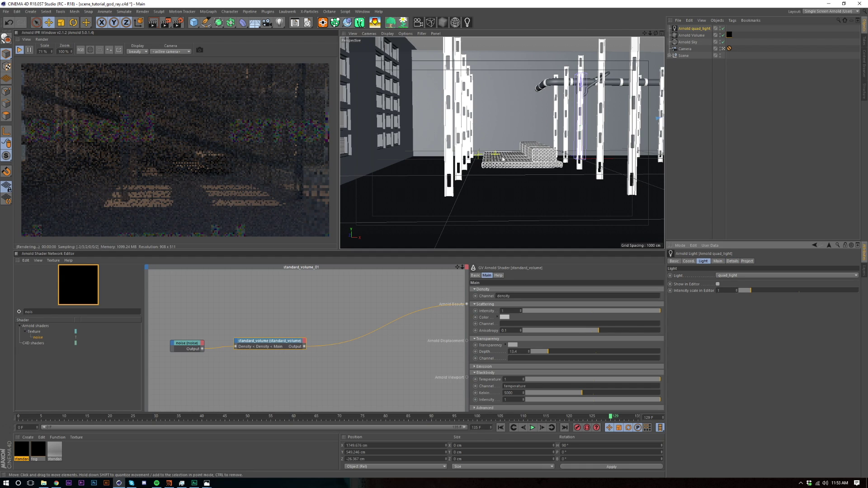
click(730, 261)
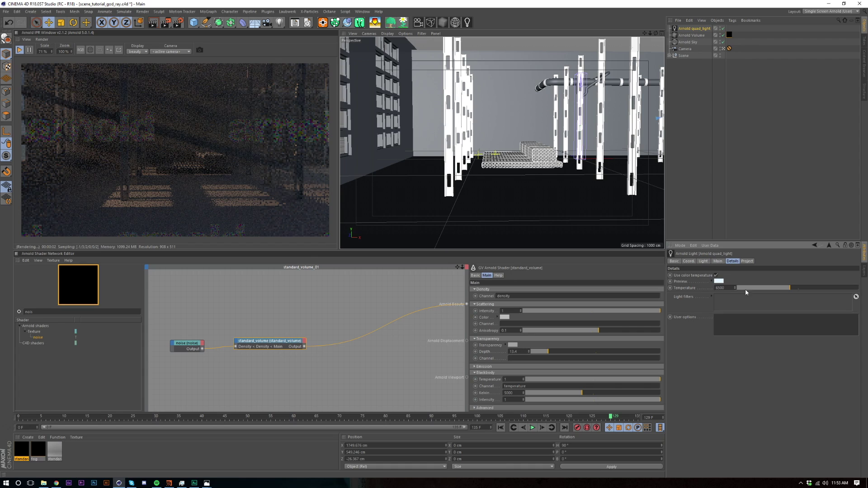
drag(824, 290, 833, 288)
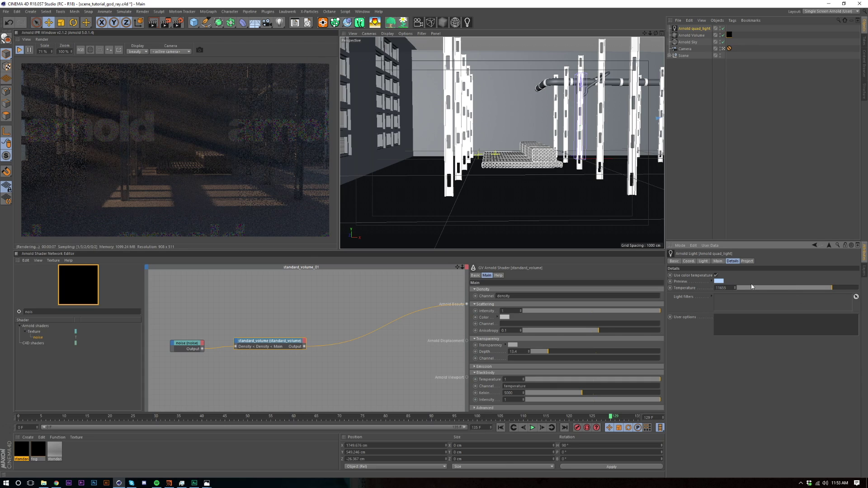
Lower the quad light's intensity to 2.
click(718, 262)
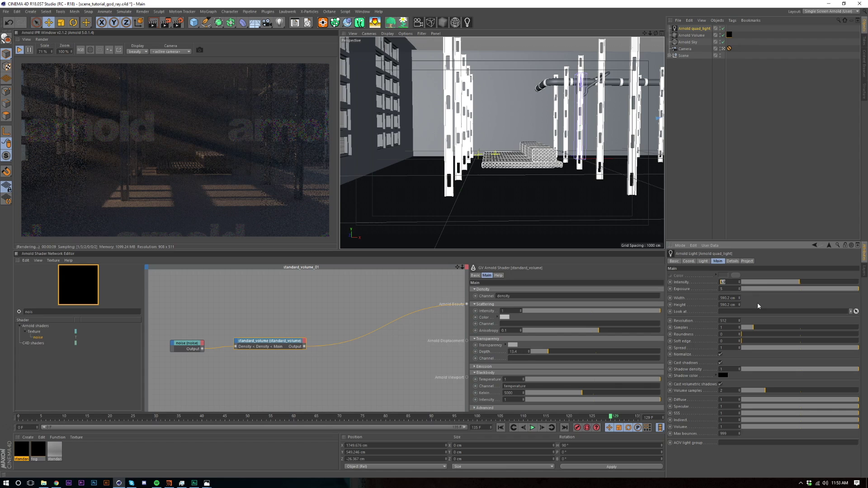
drag(777, 282, 765, 282)
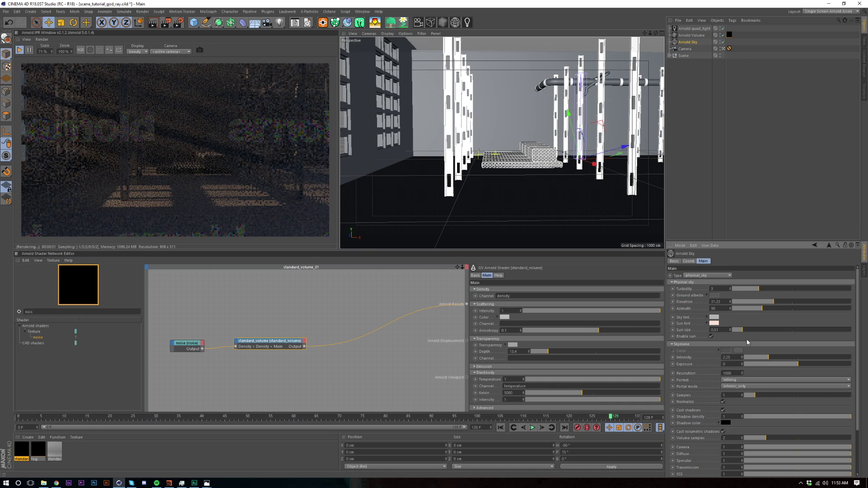
click(765, 153)
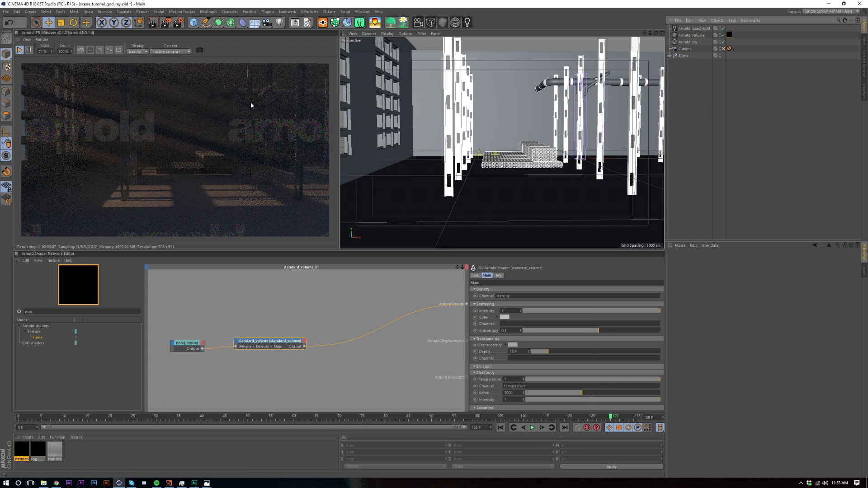
Add a second Arnold quad_light via Plugins > C4DtoA > Arnold Light.
click(269, 12)
mouse_move(280, 40)
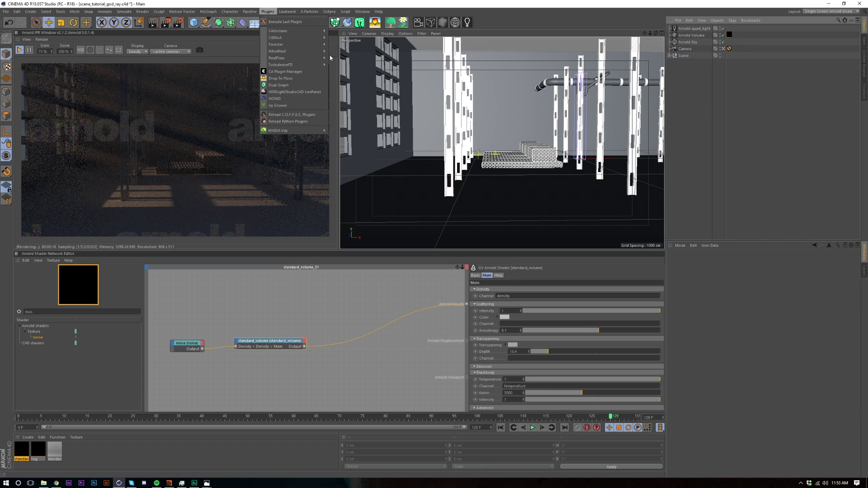
mouse_move(344, 48)
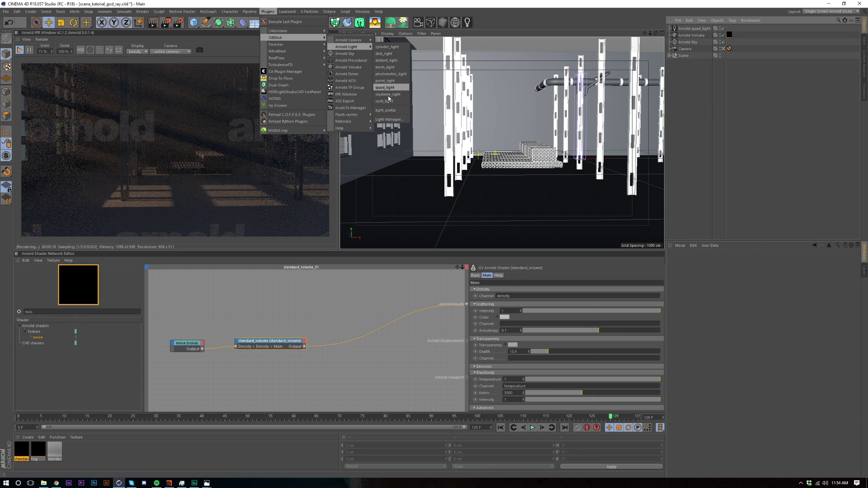
click(385, 87)
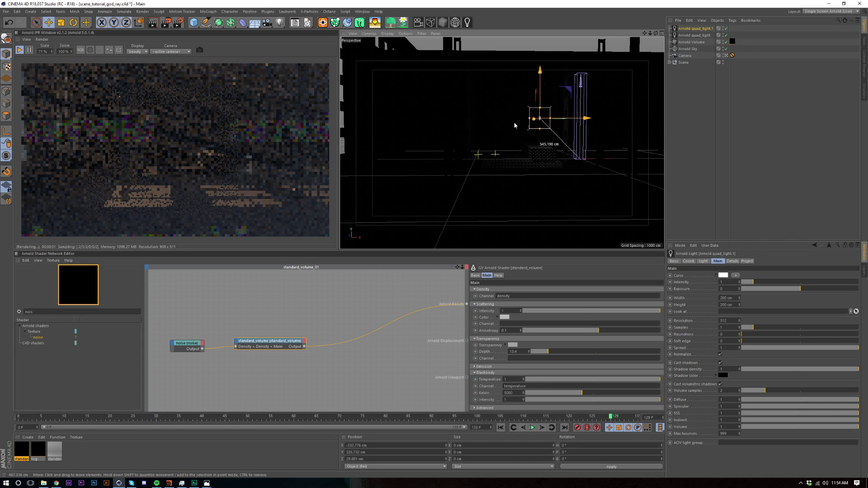
Turn it -90°, move it along X, set intensity 9.07 and exposure 3.41, and save.
drag(508, 127, 443, 130)
key(e)
drag(553, 121, 493, 135)
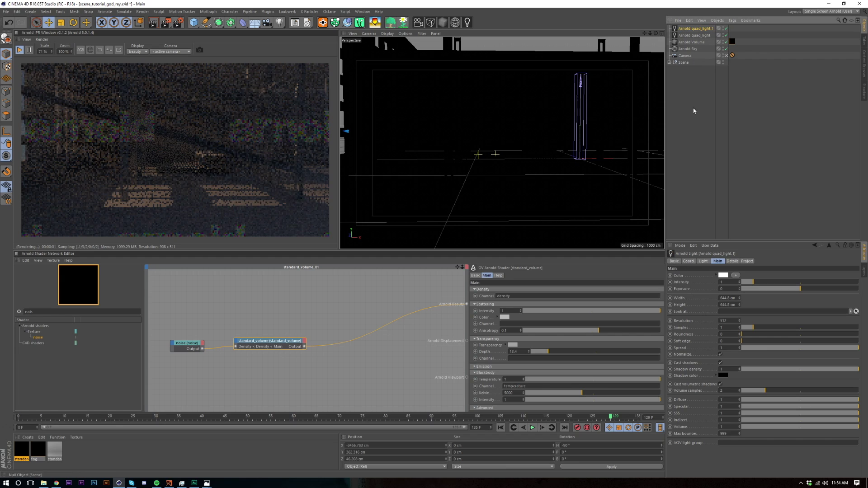
drag(766, 282, 859, 292)
key(ctrl+s)
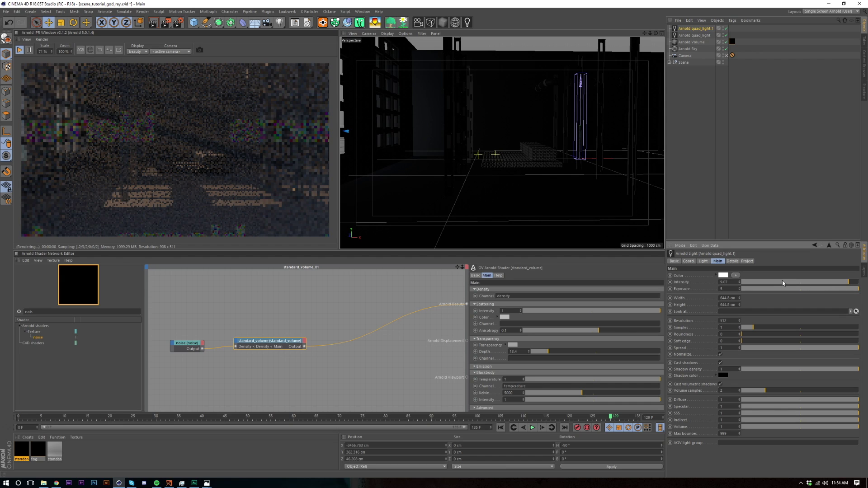
Reposition the second quad light along X in the four-view Top view.
middle_click(475, 156)
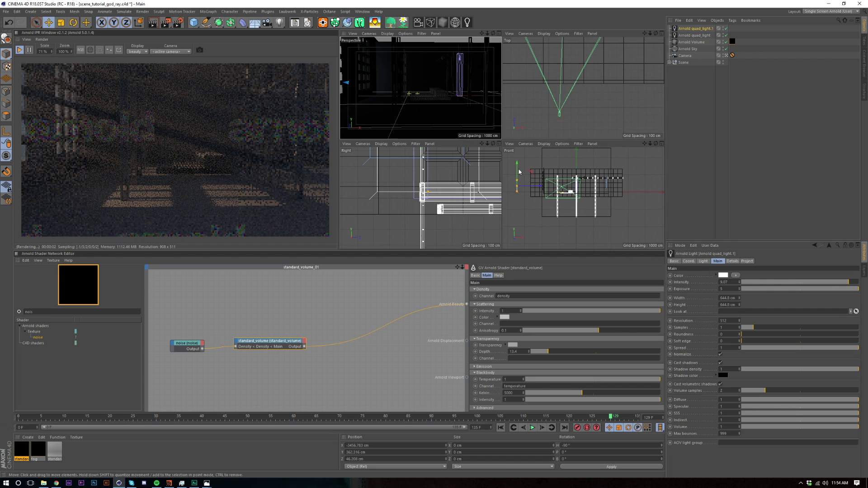
scroll(546, 100, down, 8)
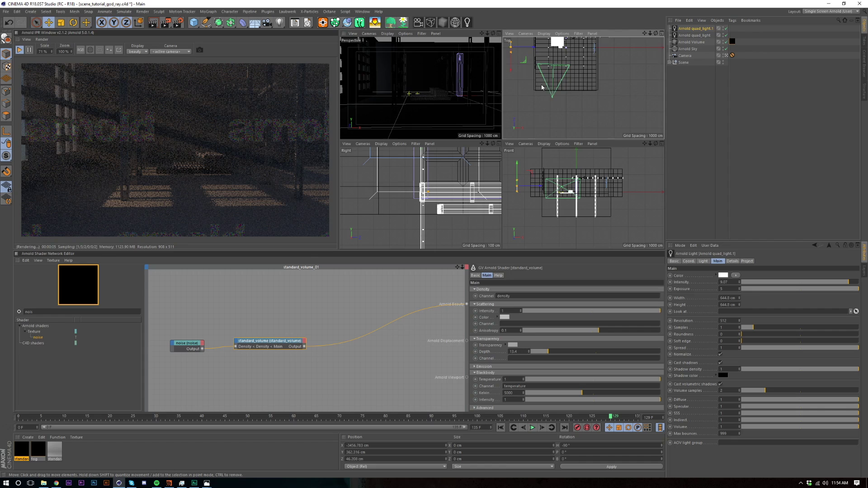
scroll(548, 86, up, 2)
scroll(533, 80, up, 2)
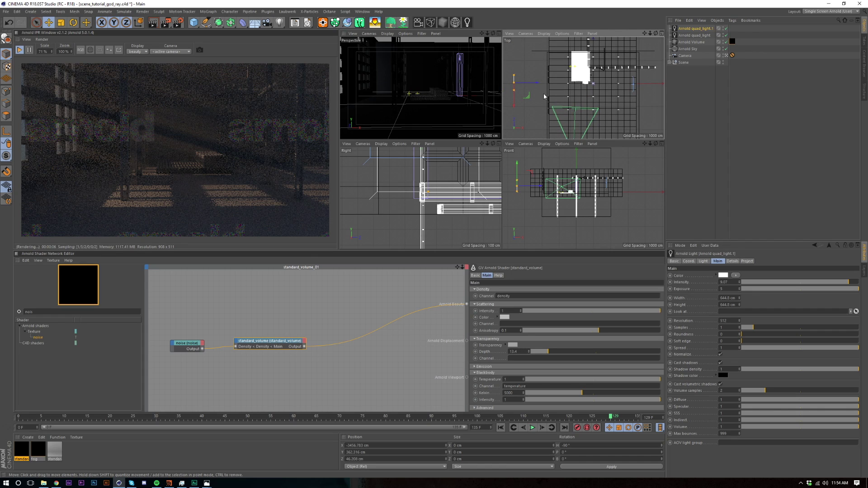
drag(533, 80, 560, 105)
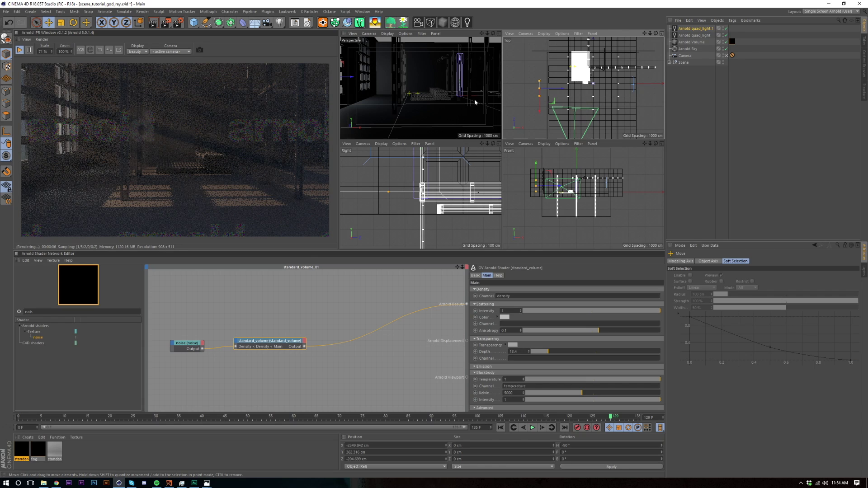
drag(573, 89, 560, 90)
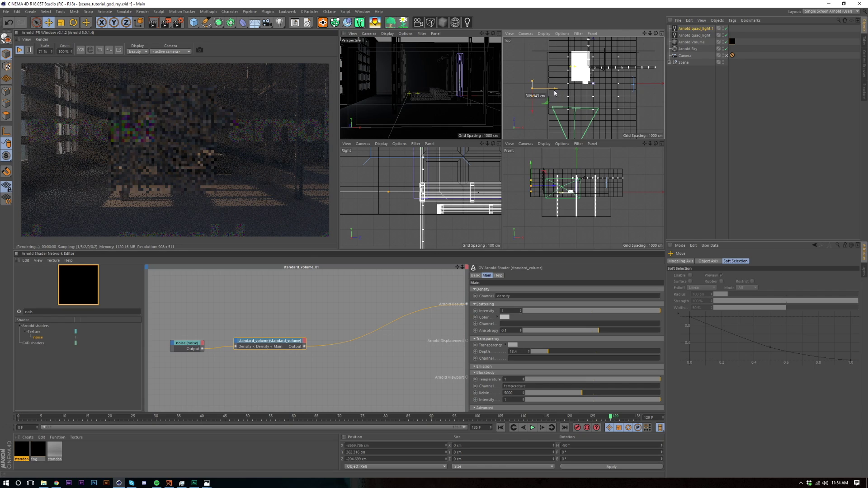
middle_click(472, 93)
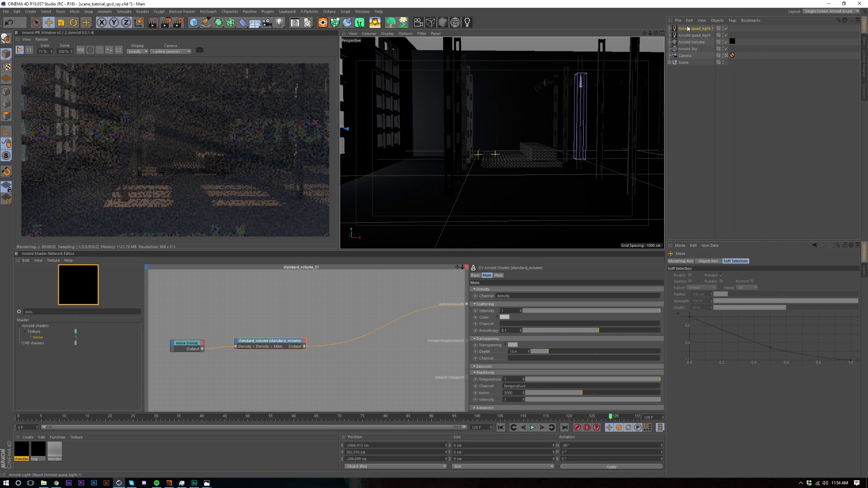
Select quad_light.1 and adjust its height and position in the Front view.
click(815, 245)
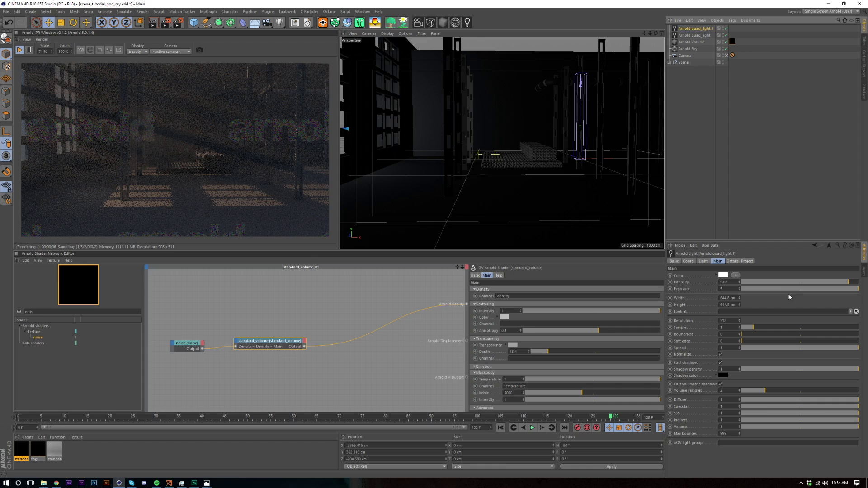
middle_click(601, 117)
key(t)
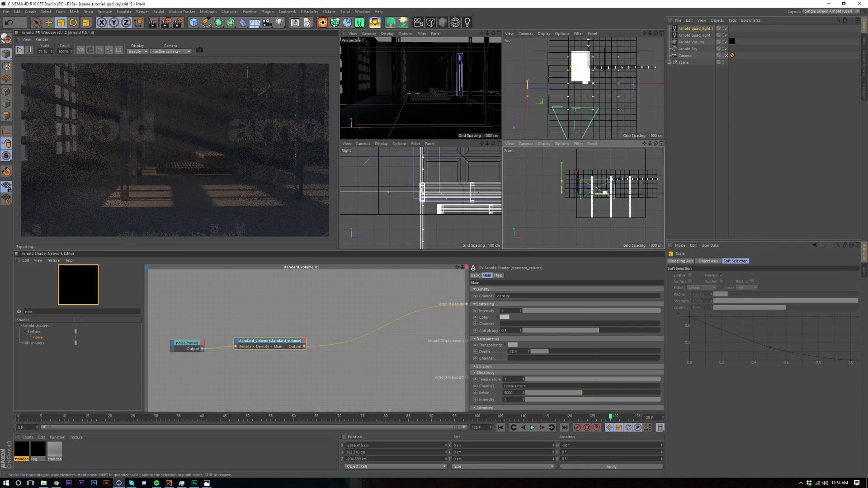
key(e)
drag(591, 212, 579, 222)
drag(528, 105, 519, 106)
drag(567, 223, 563, 210)
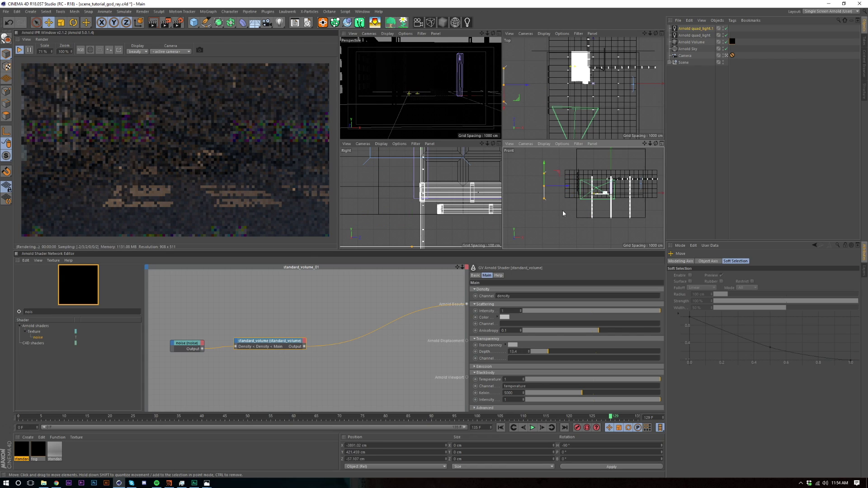
key(F1)
Set the second quad light's intensity to 15.
click(695, 28)
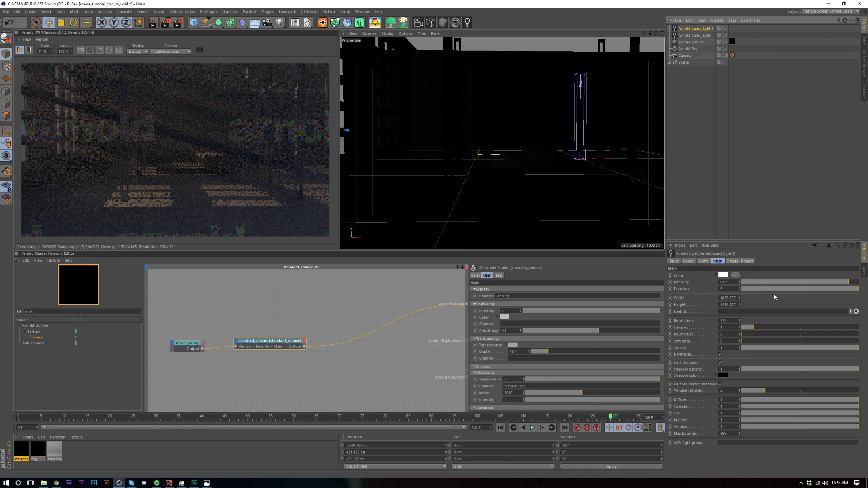
click(738, 282)
text(15)
key(Return)
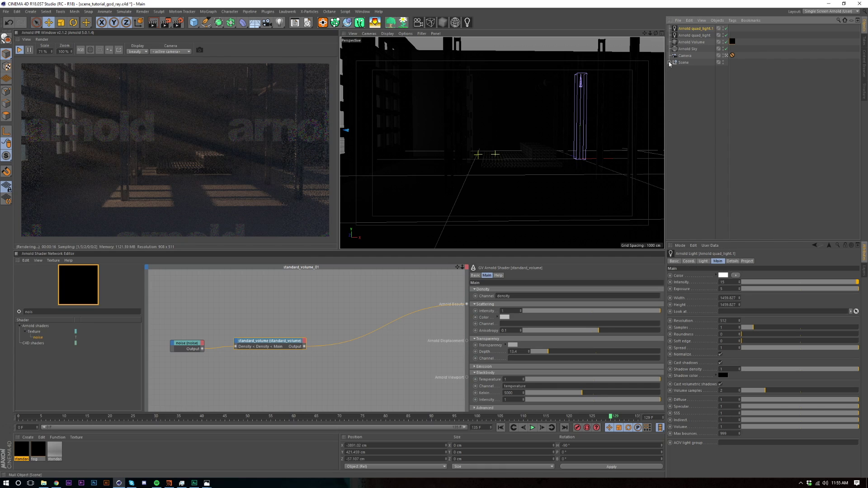
click(710, 126)
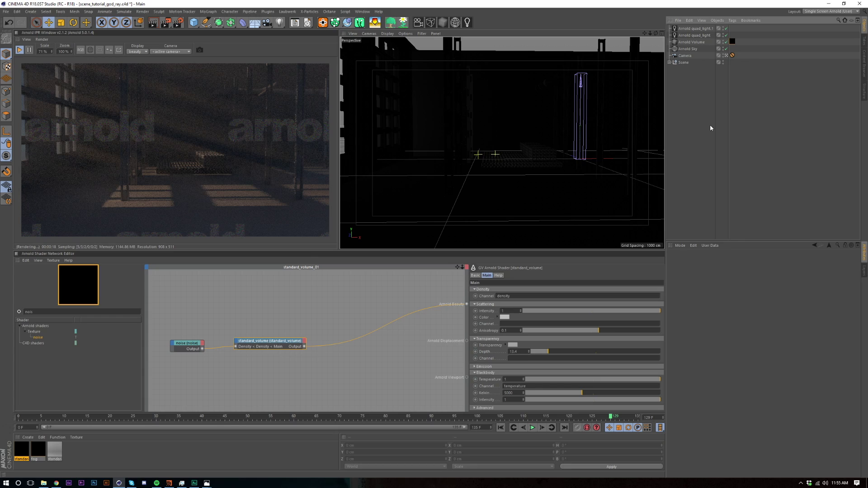